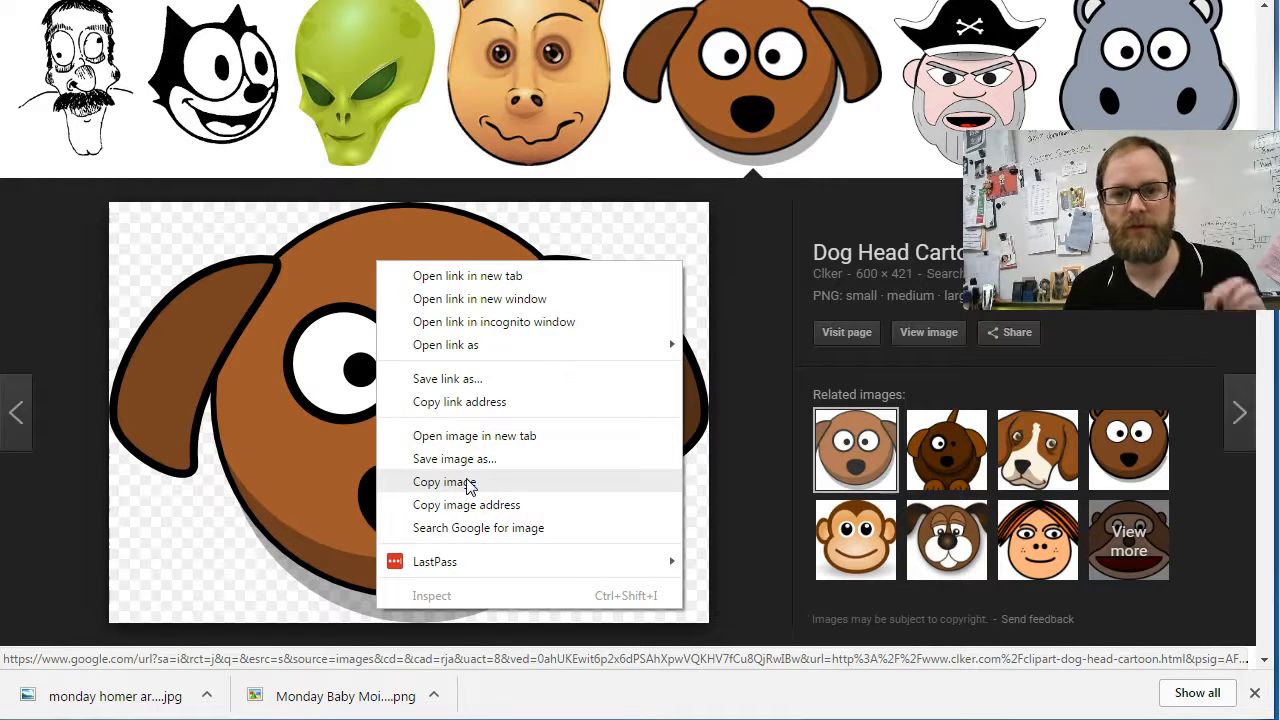
Copy the cartoon dog head image from the web results and paste it into a new 600 × 421 pixel image in paint.net
{"action": "left_click", "coordinate": [446, 482]}
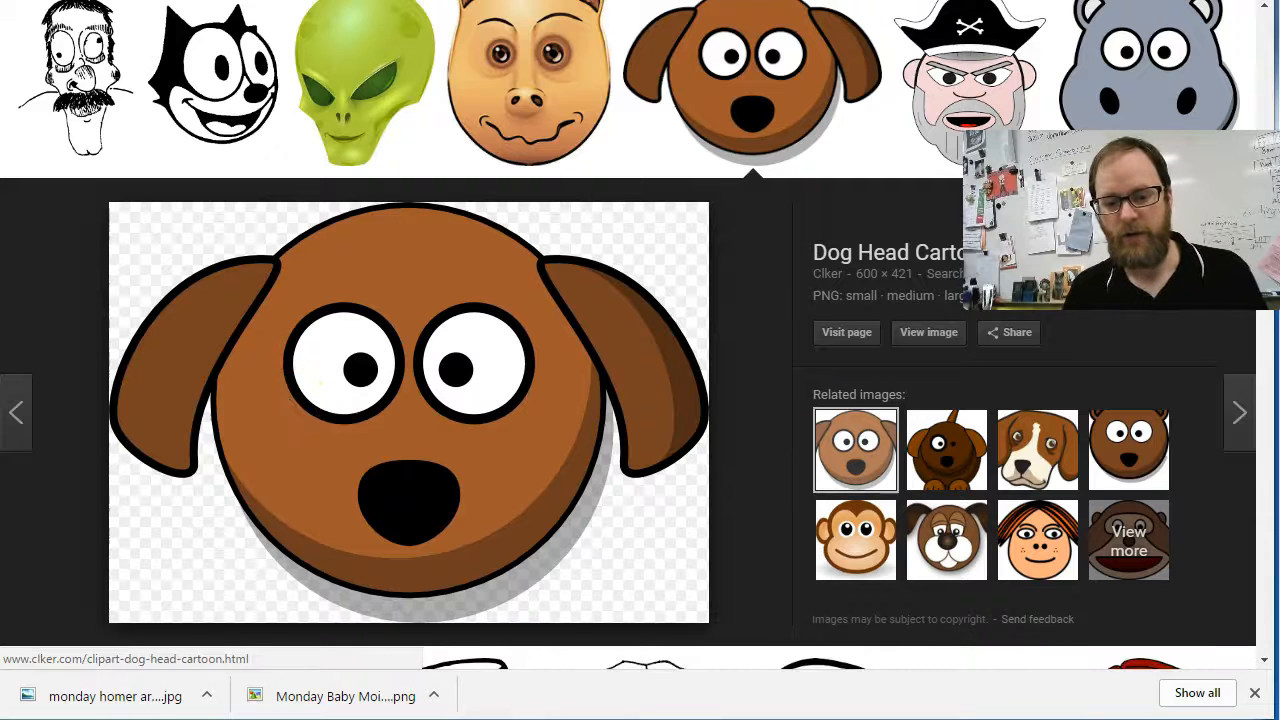
{"action": "left_click", "coordinate": [108, 718]}
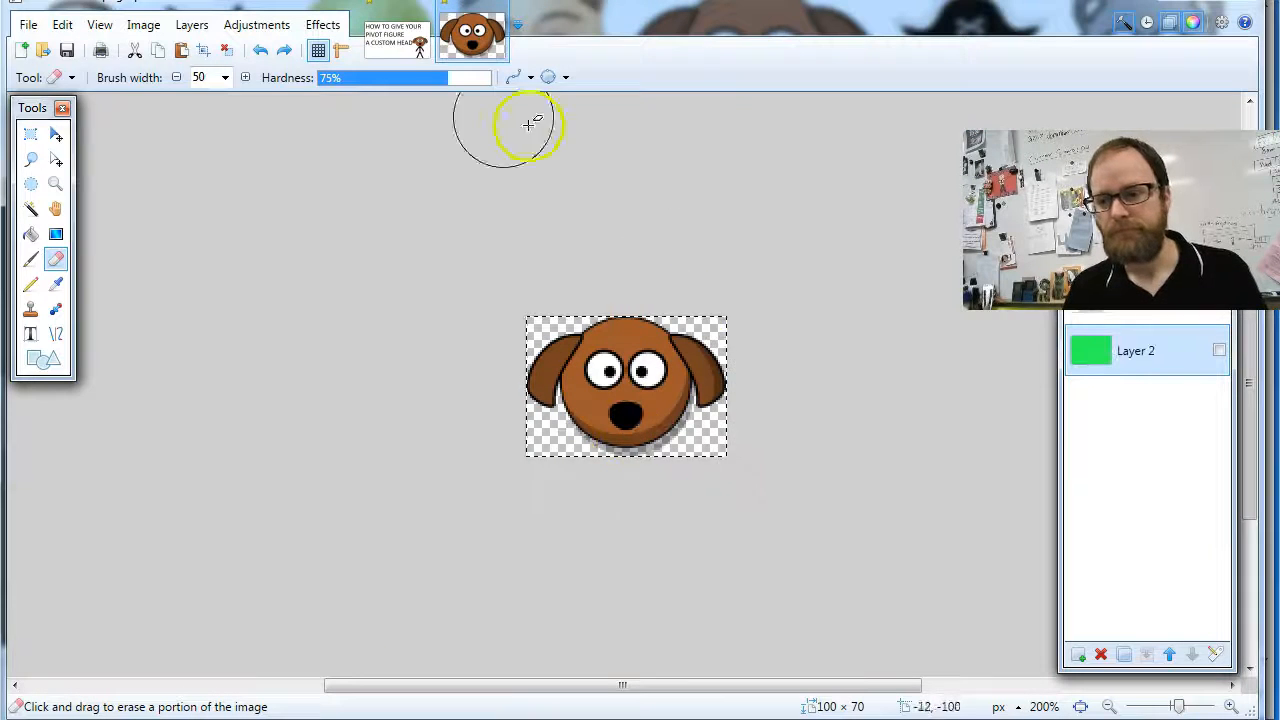
{"action": "left_click", "coordinate": [28, 24]}
{"action": "left_click", "coordinate": [40, 46]}
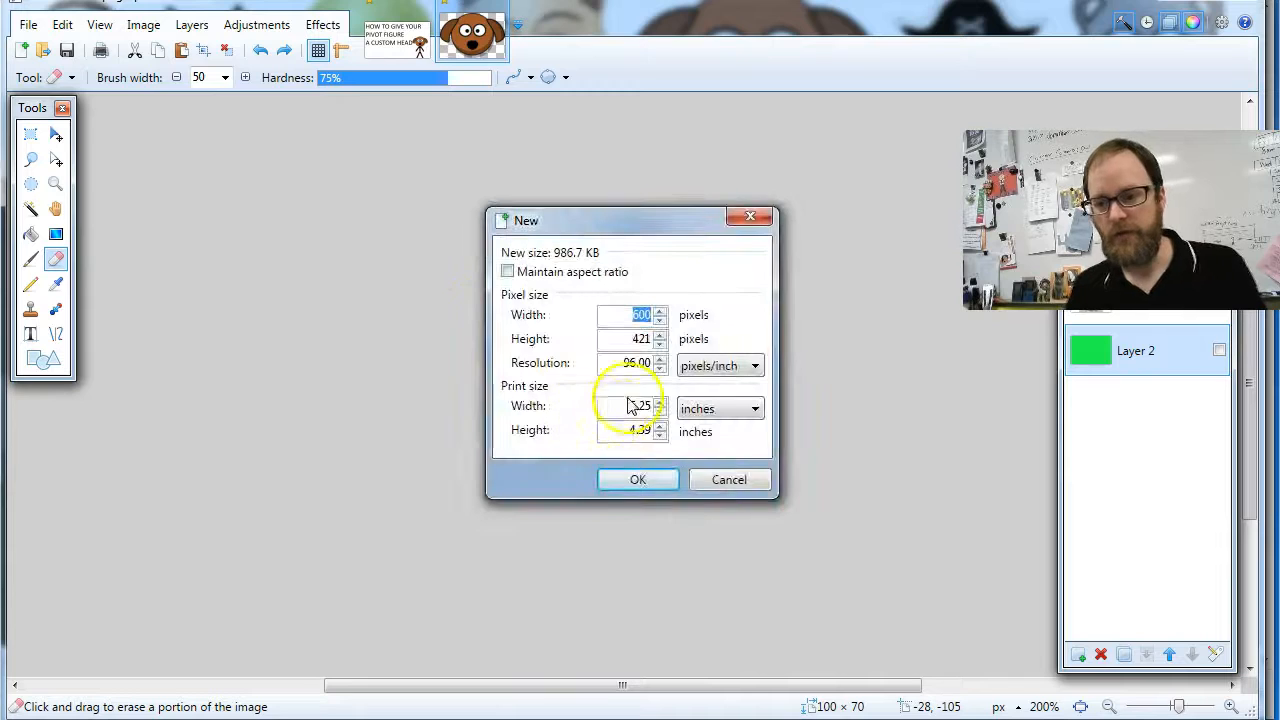
{"action": "left_click", "coordinate": [638, 482]}
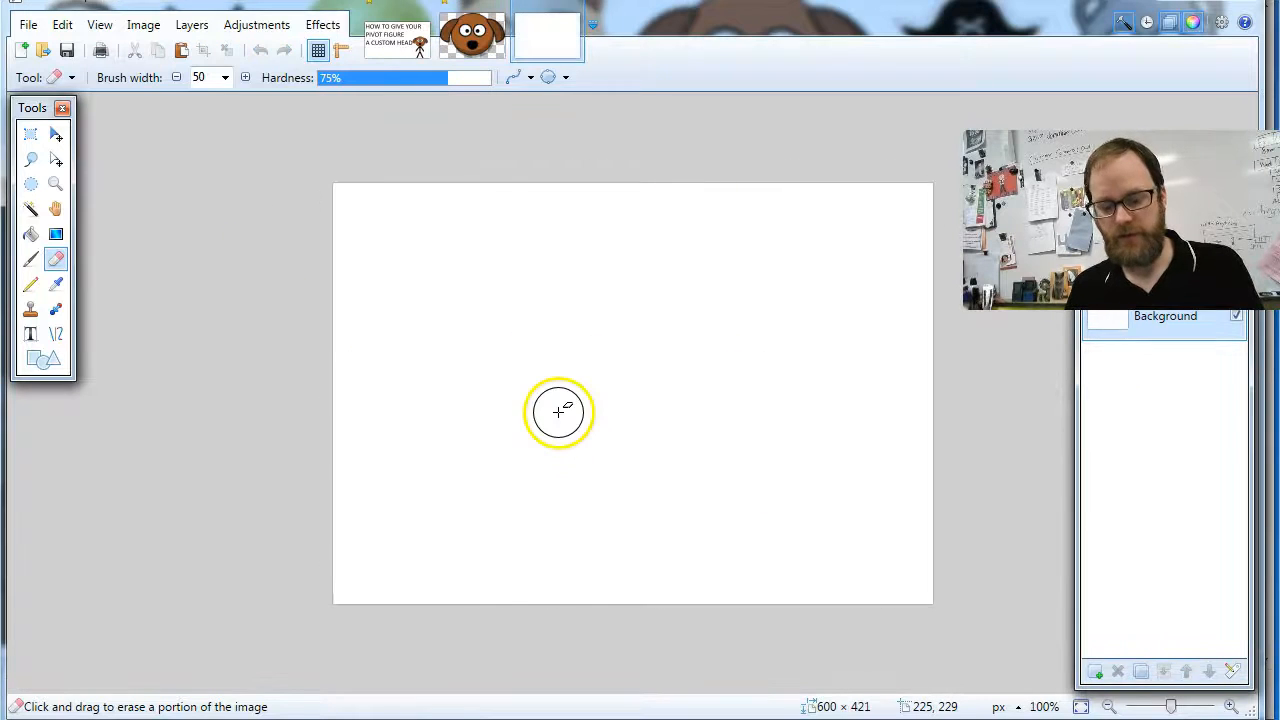
{"action": "key", "text": "ctrl+v"}
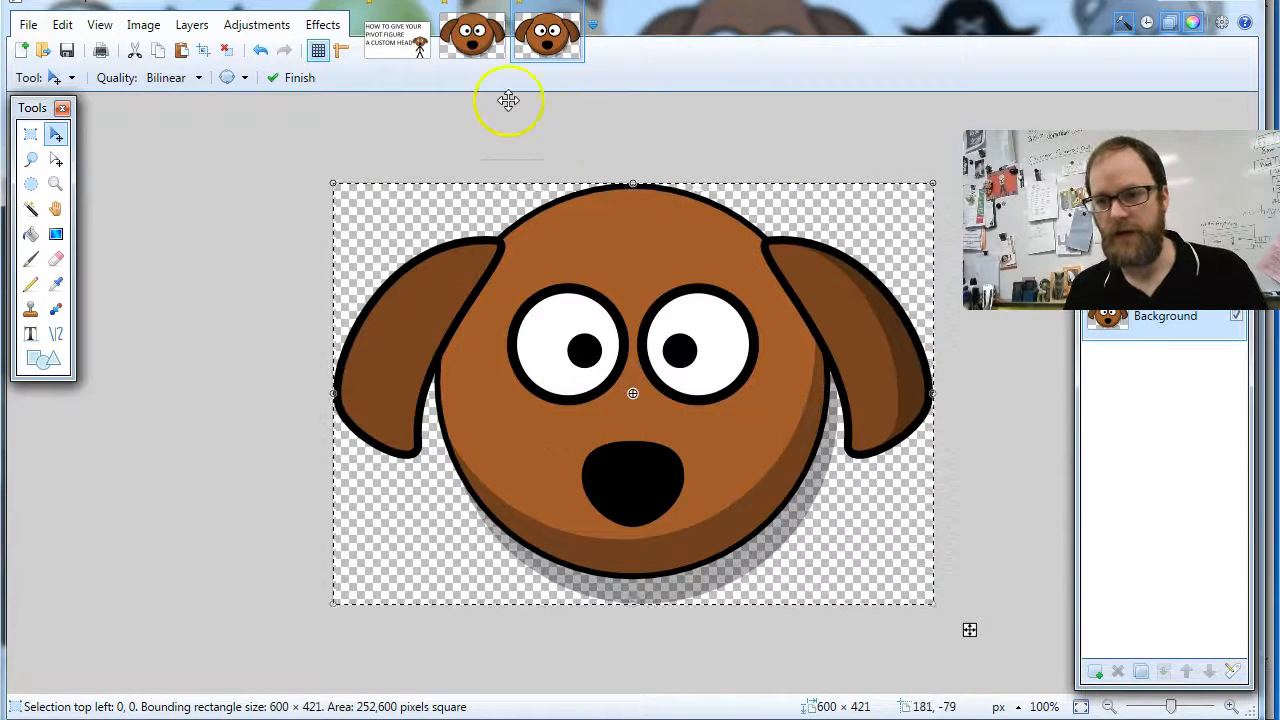
Resize the dog head image to 200 pixels wide, maintaining the aspect ratio
{"action": "left_click", "coordinate": [148, 26]}
{"action": "left_click", "coordinate": [170, 71]}
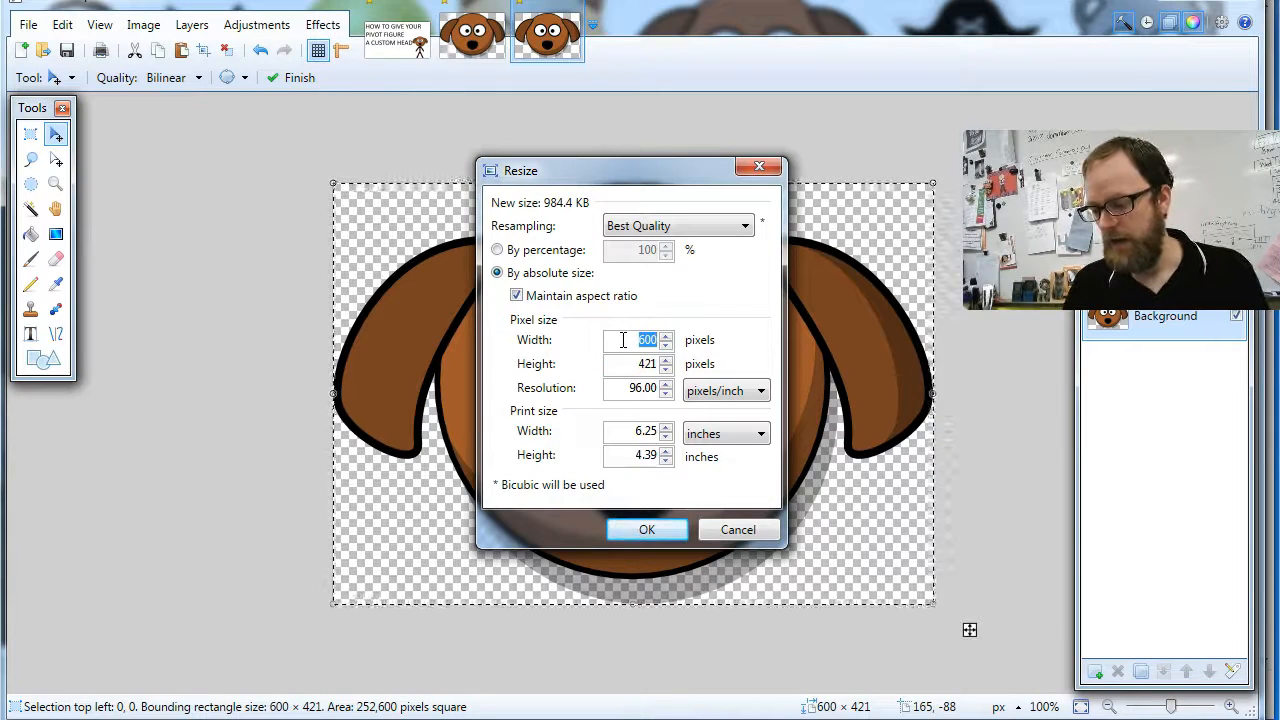
{"action": "type", "text": "2"}
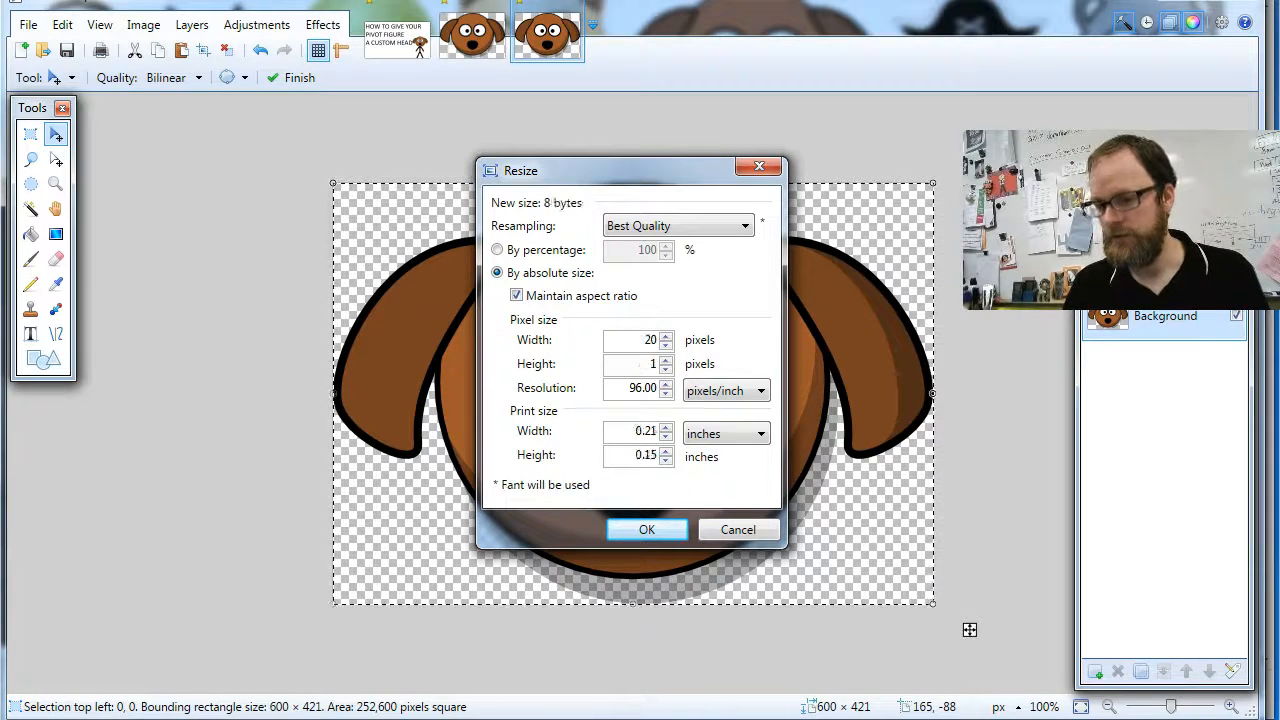
{"action": "left_click", "coordinate": [670, 533]}
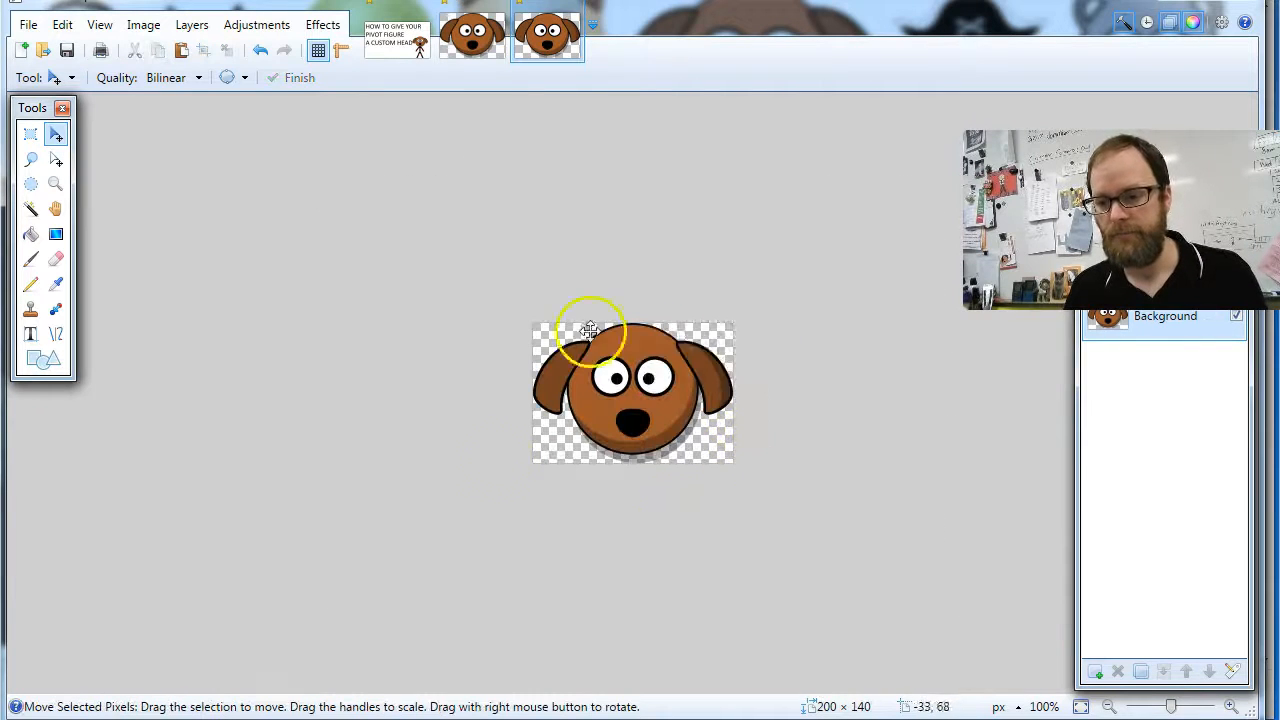
Add a new empty layer and move it below the dog head layer
{"action": "left_click_drag", "start_coordinate": [1168, 707], "coordinate": [1183, 707]}
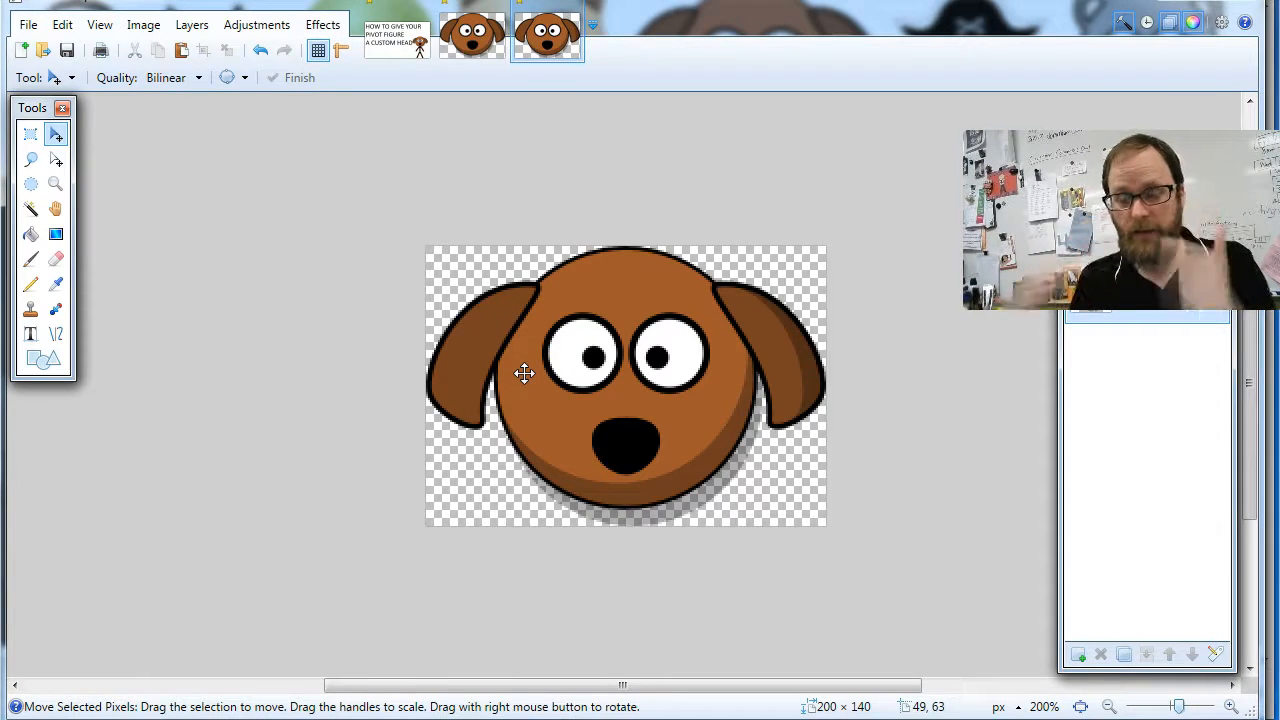
{"action": "left_click", "coordinate": [1079, 656]}
{"action": "left_click_drag", "start_coordinate": [1133, 316], "coordinate": [1136, 372]}
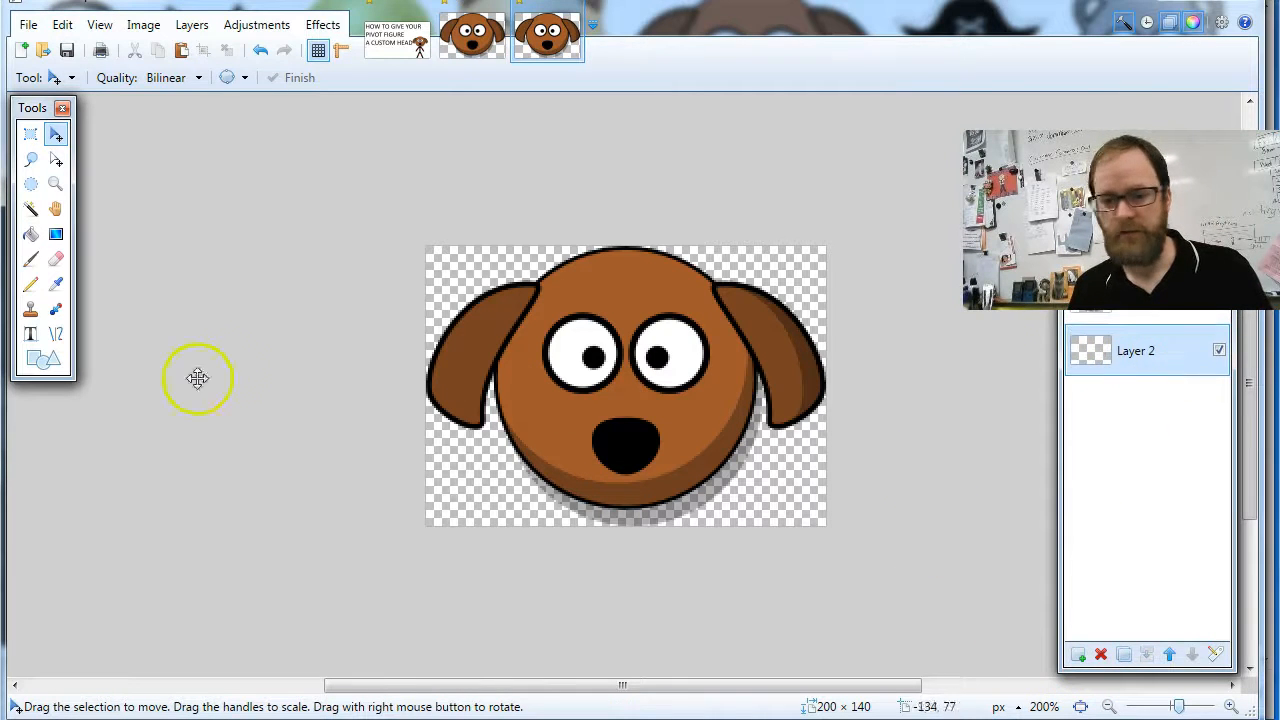
Fill the lower layer with solid green, and fill the dog's shadow on the Background layer with the same green
{"action": "left_click", "coordinate": [31, 234]}
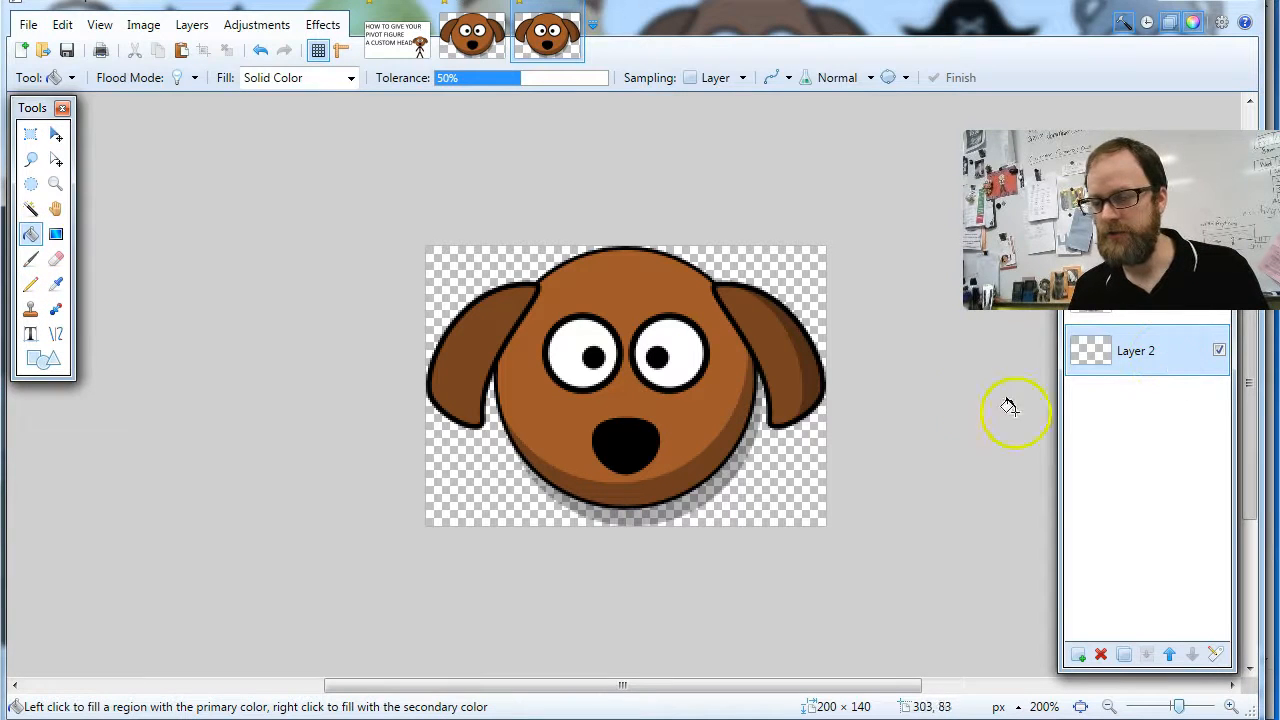
{"action": "left_click", "coordinate": [780, 500]}
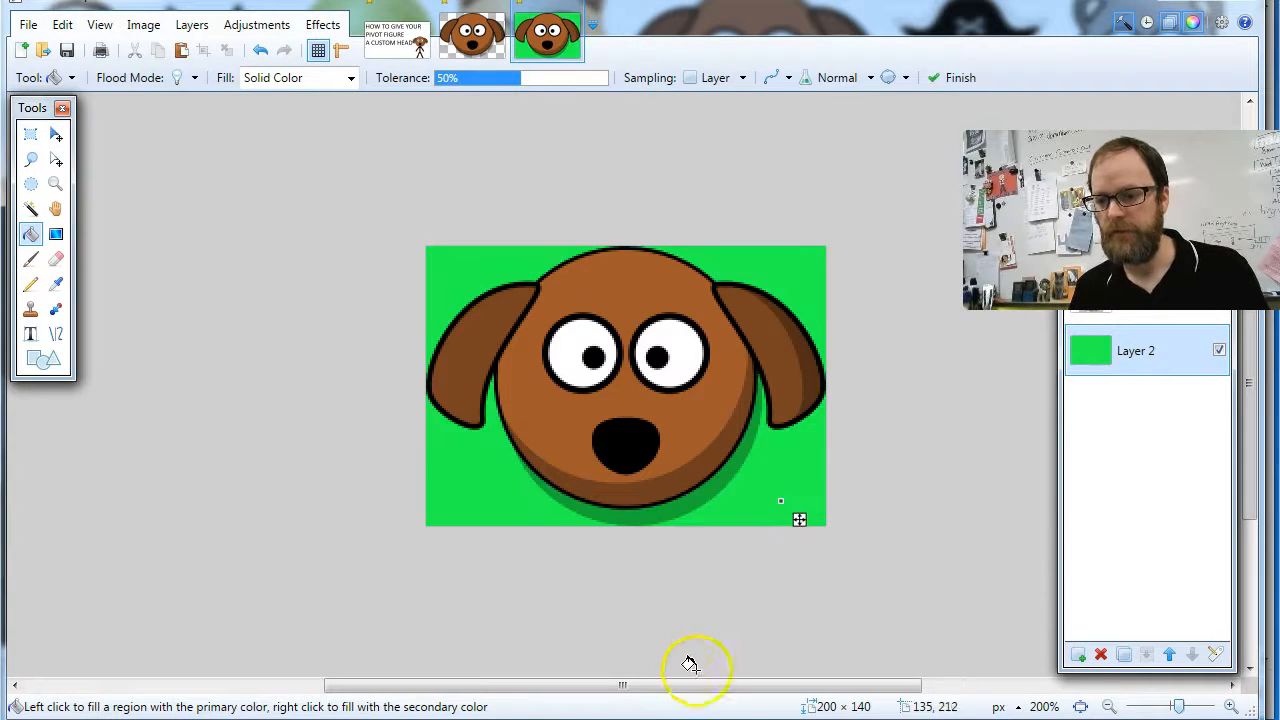
{"action": "left_click", "coordinate": [705, 495]}
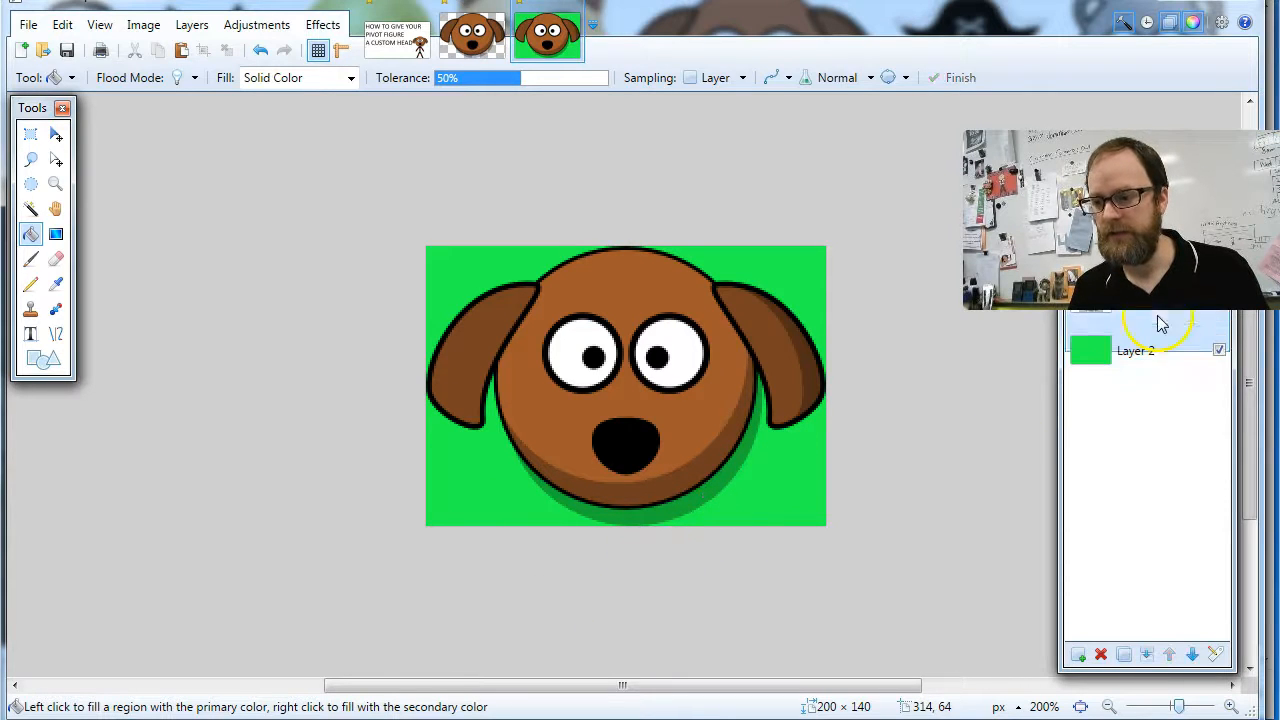
{"action": "left_click", "coordinate": [736, 464]}
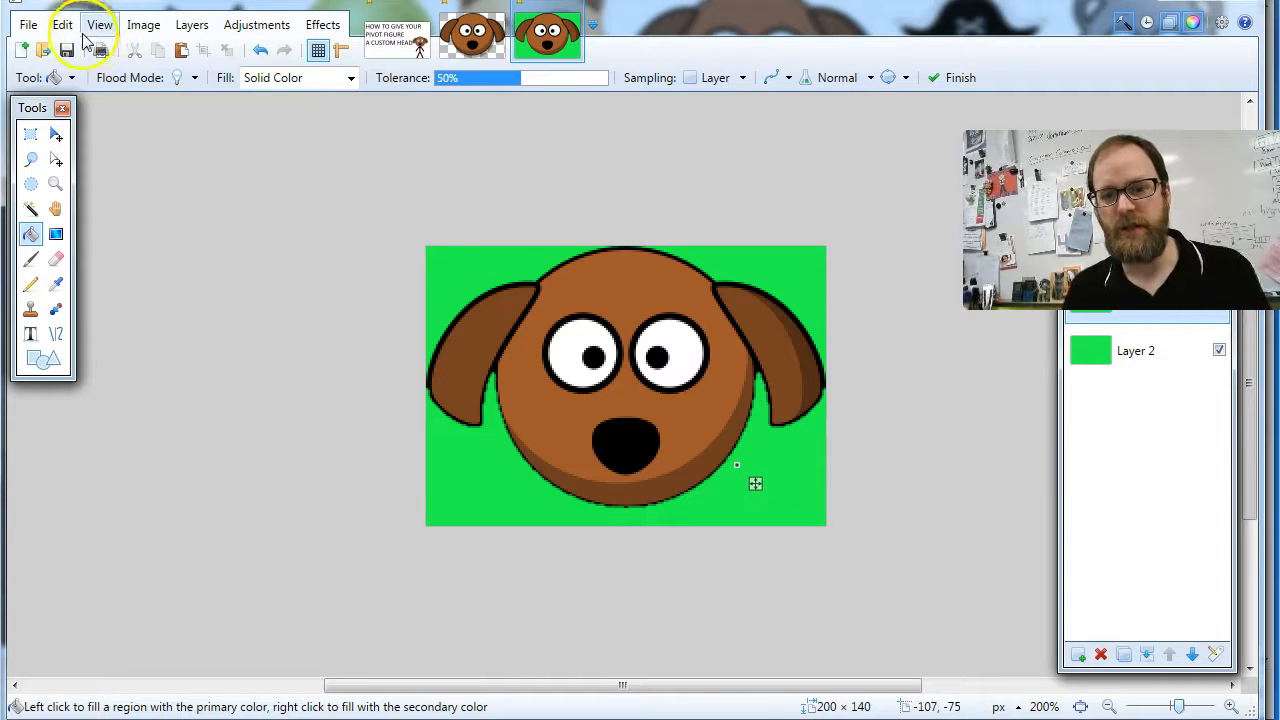
Save the image to the Desktop as a PNG named DOG HEAD 3, with the bit depth on Auto-detect
{"action": "left_click", "coordinate": [29, 24]}
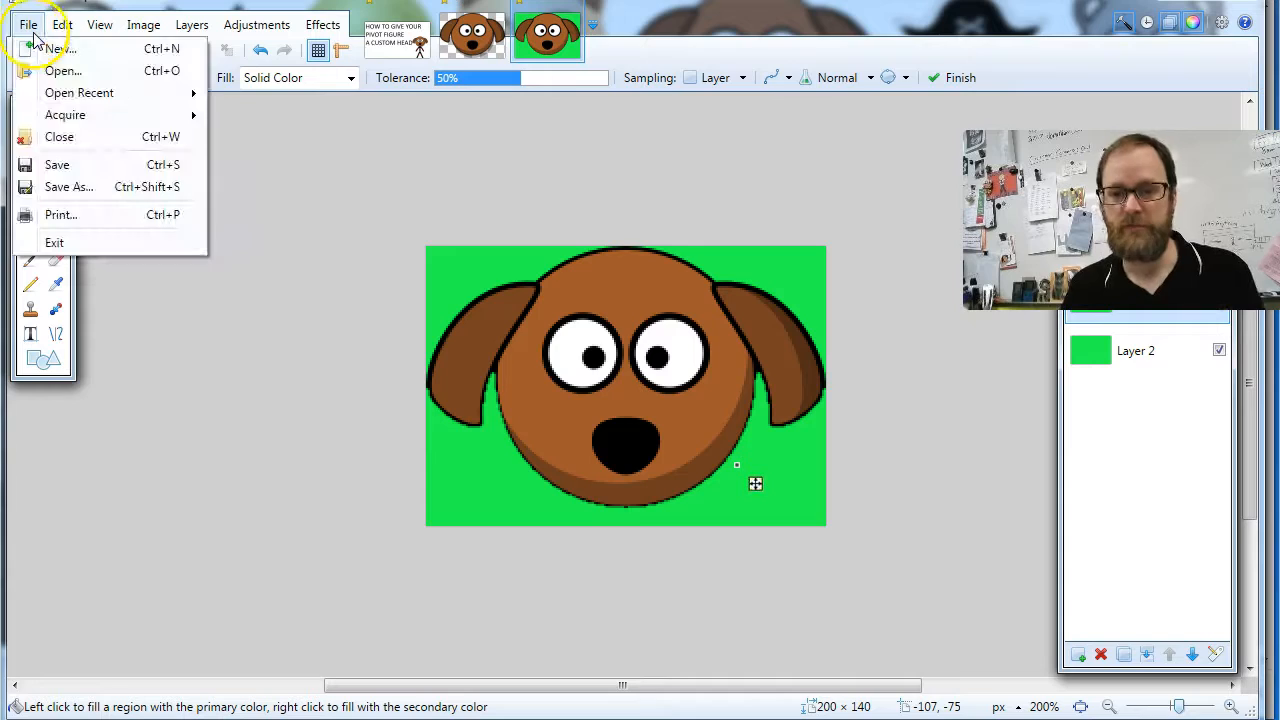
{"action": "left_click", "coordinate": [100, 187]}
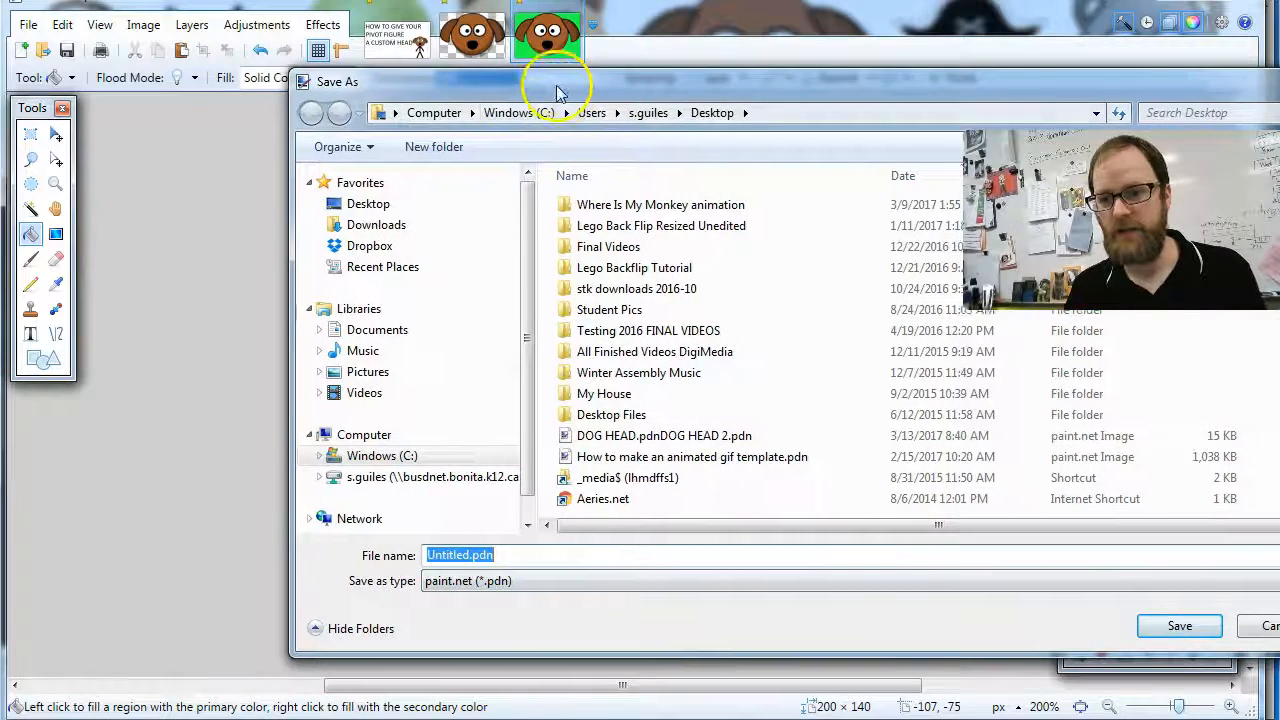
{"action": "left_click_drag", "start_coordinate": [572, 82], "coordinate": [363, 71]}
{"action": "left_click", "coordinate": [338, 569]}
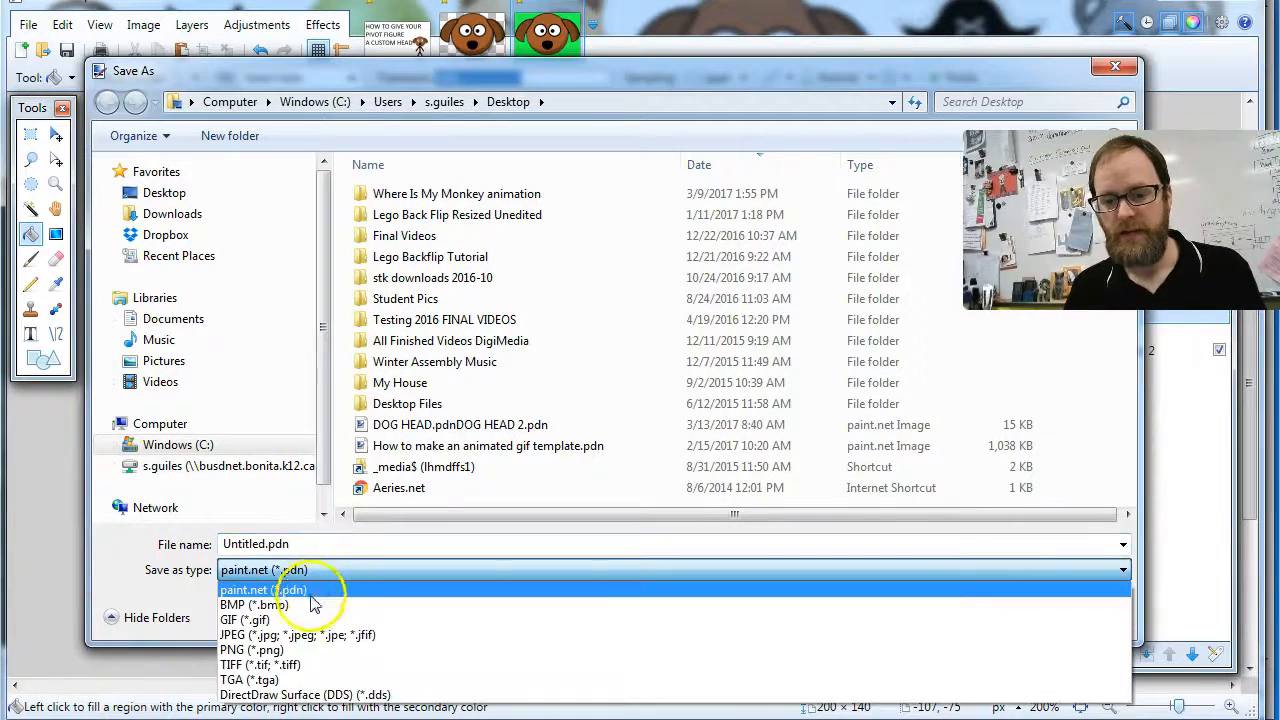
{"action": "left_click", "coordinate": [305, 650]}
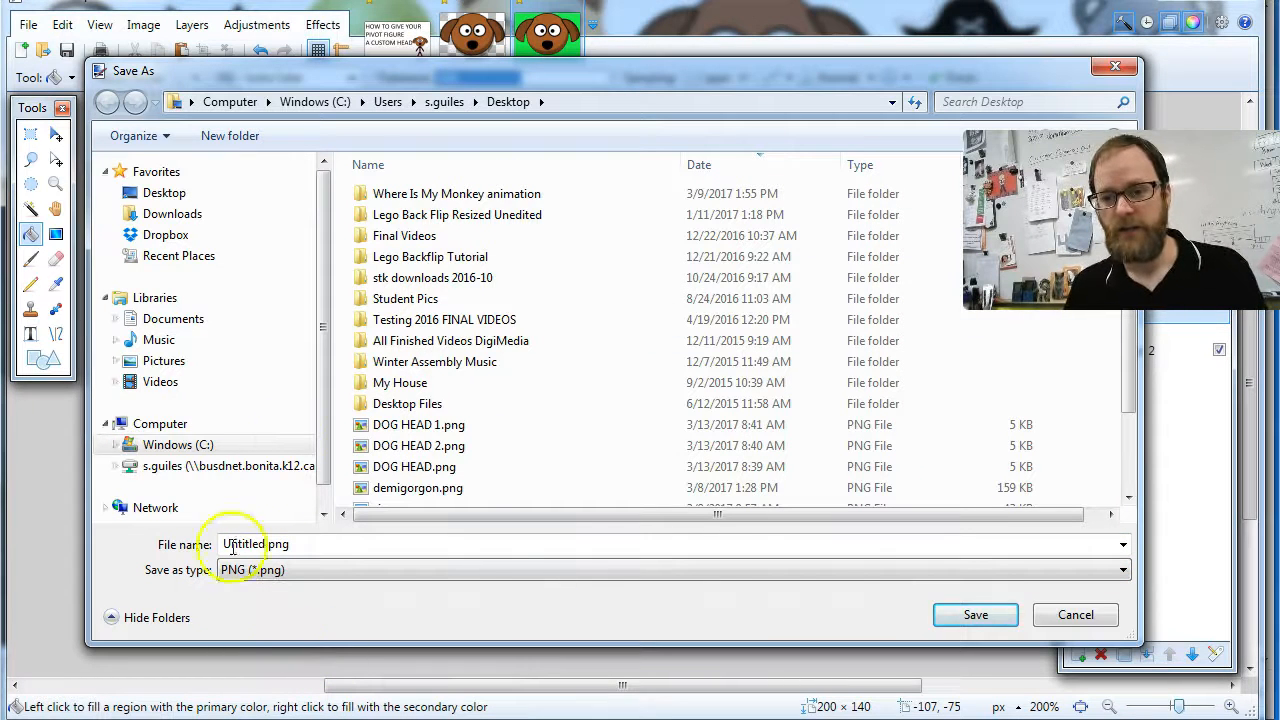
{"action": "double_click", "coordinate": [320, 543]}
{"action": "type", "text": "DOG HEAD 3"}
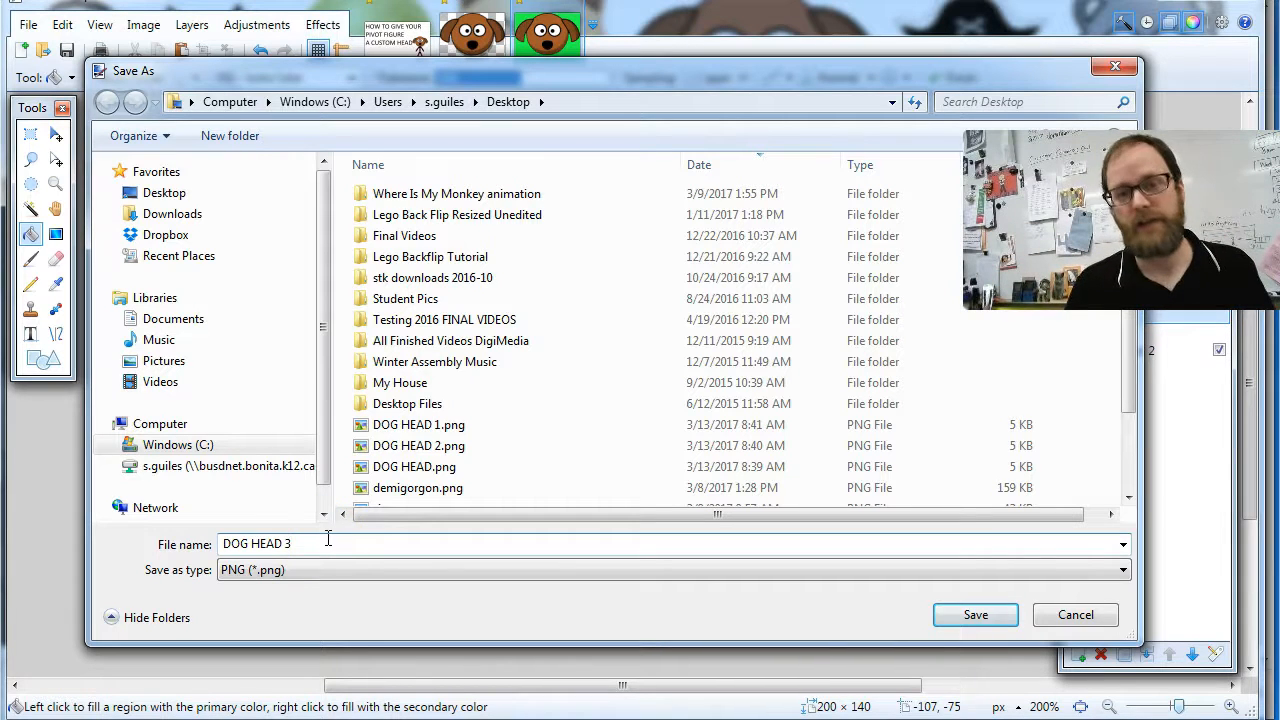
{"action": "left_click", "coordinate": [973, 618]}
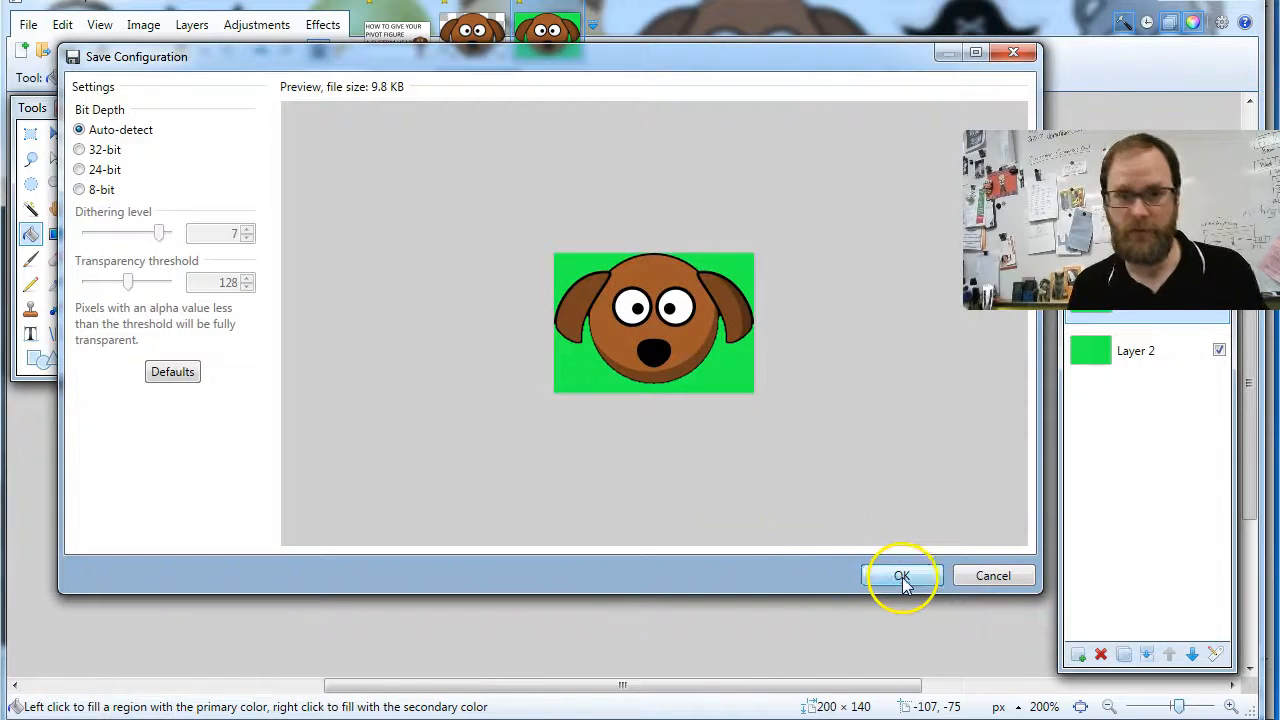
{"action": "left_click", "coordinate": [902, 578]}
{"action": "left_click", "coordinate": [660, 402]}
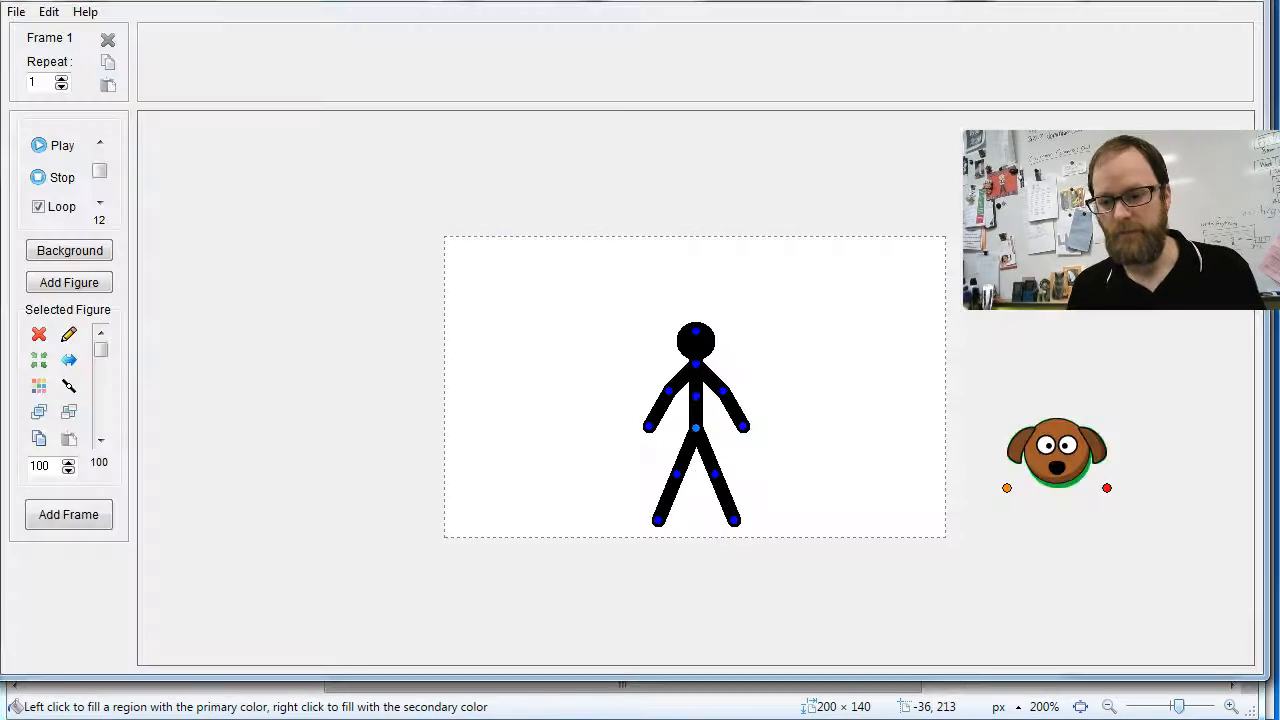
Switch to Pivot Animator and load DOG HEAD 3.png from the Desktop as a sprite image
{"action": "left_click", "coordinate": [1045, 495]}
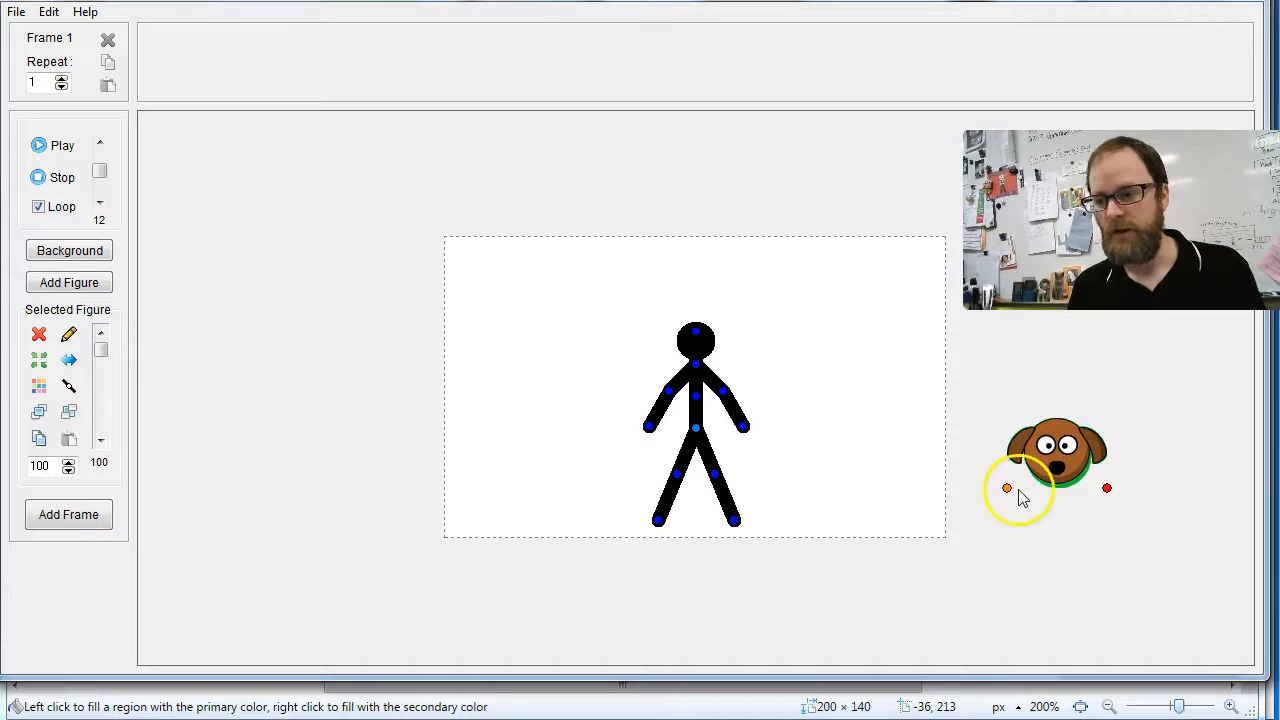
{"action": "left_click", "coordinate": [28, 17]}
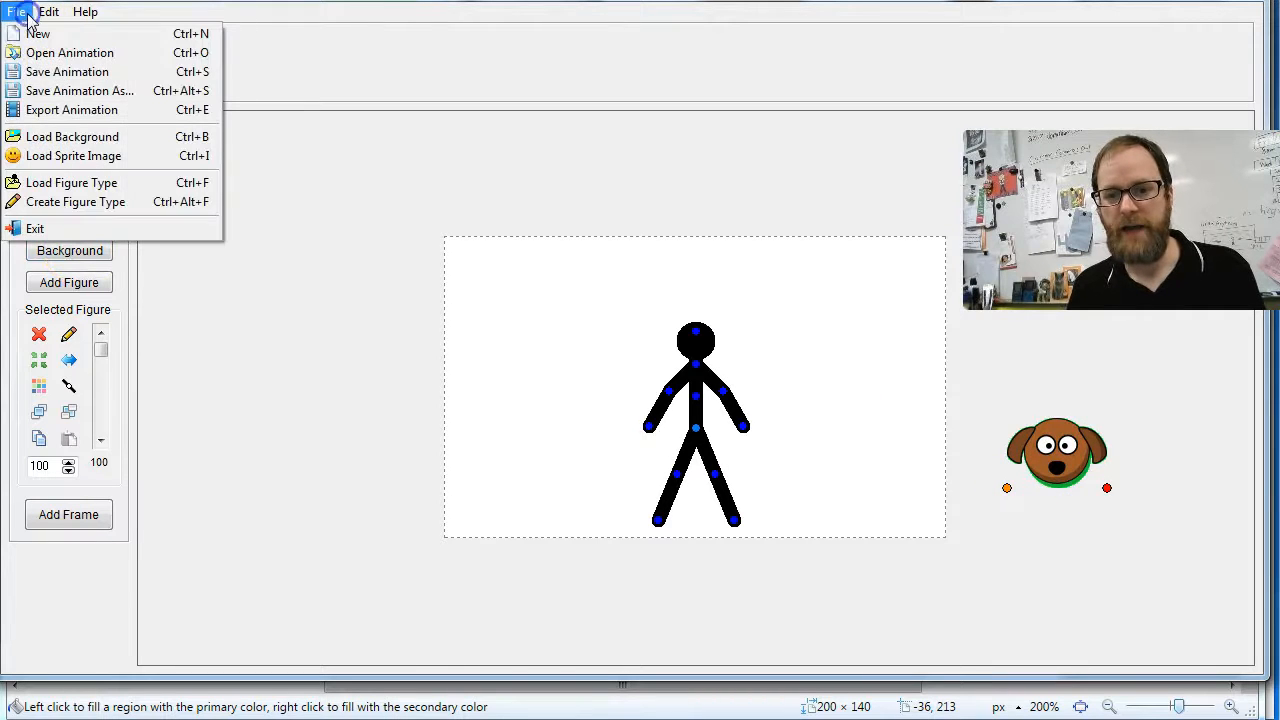
{"action": "left_click", "coordinate": [86, 156]}
{"action": "left_click", "coordinate": [325, 136]}
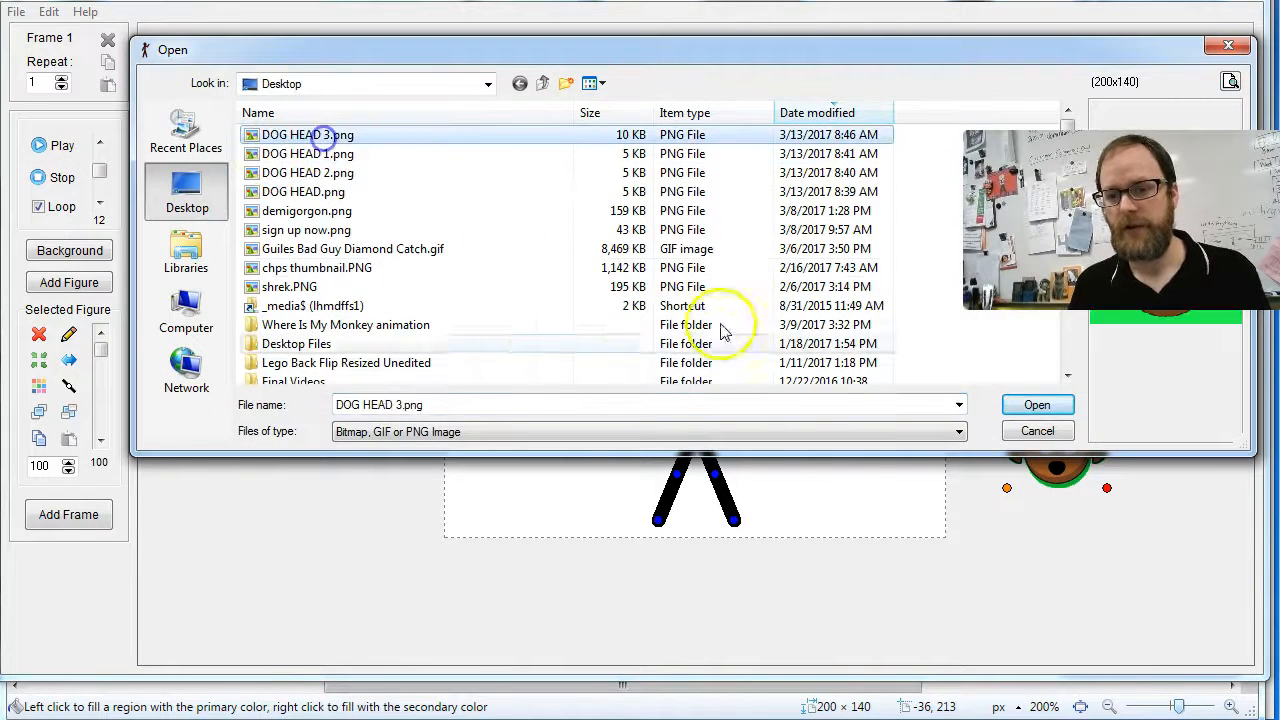
{"action": "left_click", "coordinate": [1036, 405]}
Place the dog head sprite and the stick figure together near the canvas's left edge and add the frame
{"action": "left_click_drag", "start_coordinate": [695, 387], "coordinate": [450, 381]}
{"action": "left_click", "coordinate": [696, 443]}
{"action": "left_click_drag", "start_coordinate": [700, 450], "coordinate": [582, 445]}
{"action": "left_click", "coordinate": [100, 518]}
Shift the dog head and stick figure rightward in stages, adding a frame for each pose, and play the animation briefly
{"action": "left_click_drag", "start_coordinate": [450, 381], "coordinate": [521, 384]}
{"action": "left_click", "coordinate": [32, 510]}
{"action": "left_click_drag", "start_coordinate": [579, 436], "coordinate": [618, 437]}
{"action": "left_click", "coordinate": [68, 514]}
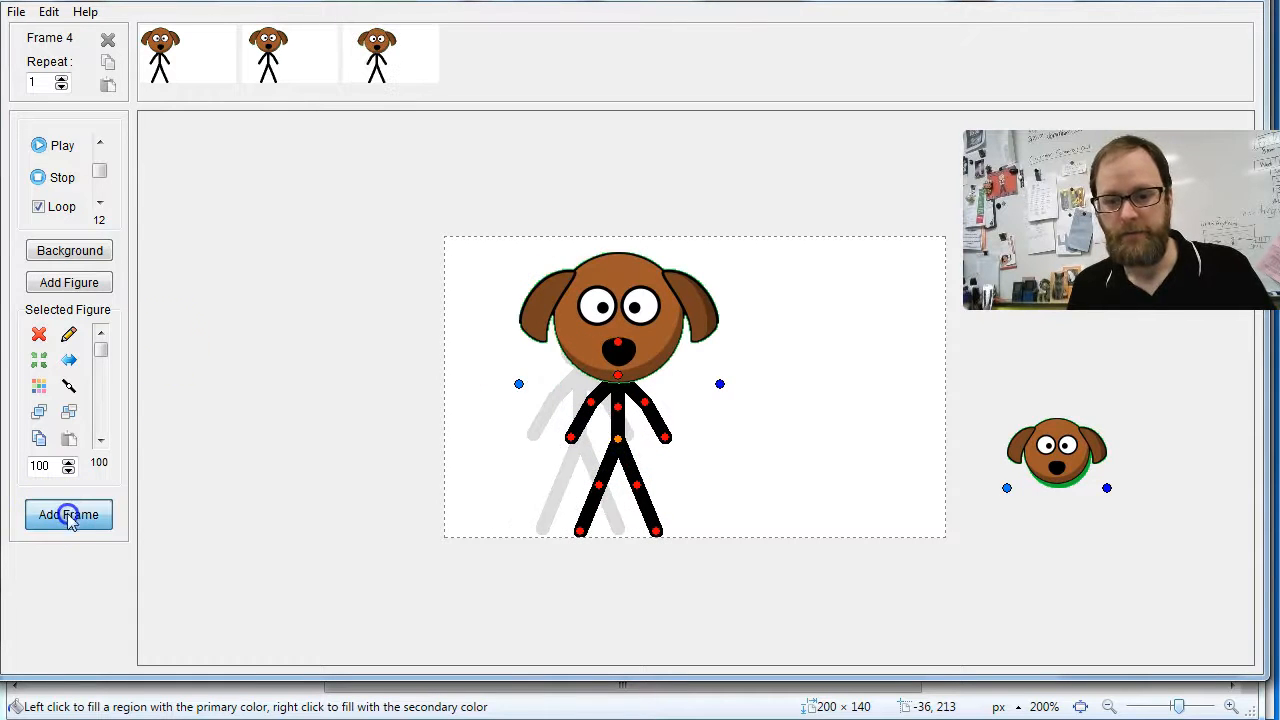
{"action": "left_click", "coordinate": [57, 145]}
{"action": "left_click", "coordinate": [78, 180]}
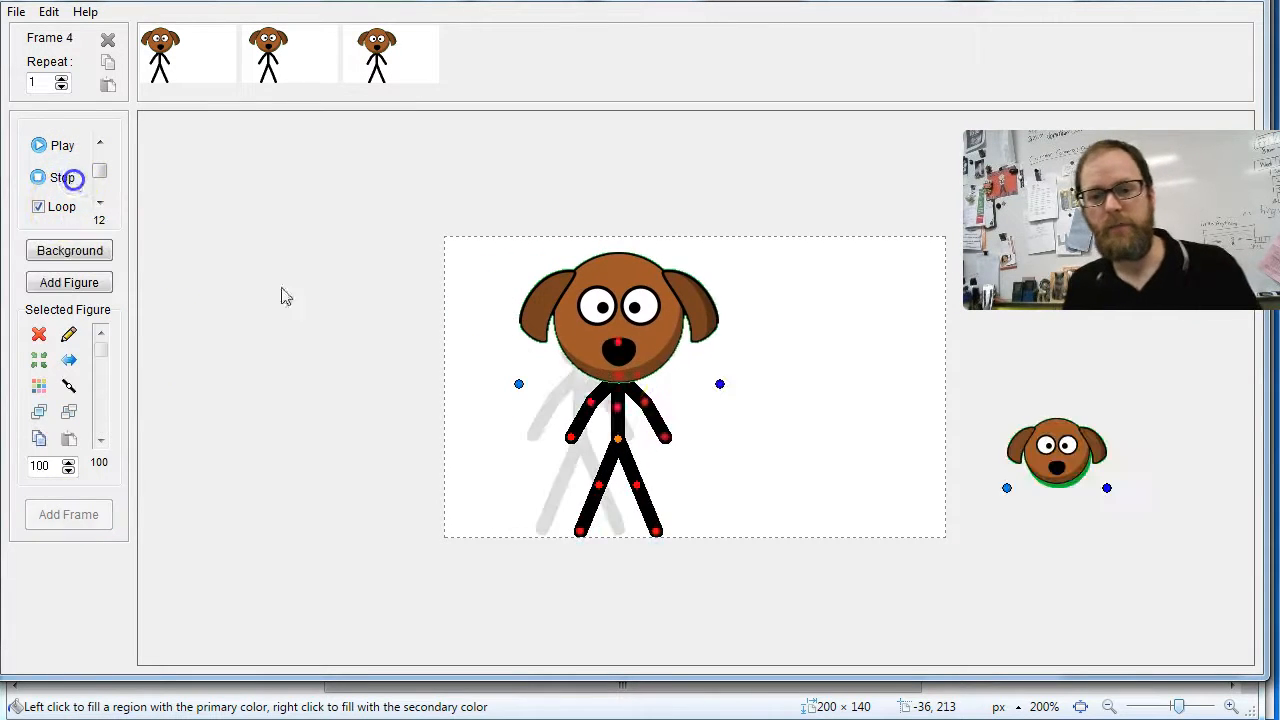
Separate the dog head sprite from the stick figure and join the sprite's origin to the top point of the figure's head
{"action": "mouse_move", "coordinate": [619, 441]}
{"action": "left_mouse_down"}
{"action": "mouse_move", "coordinate": [752, 441]}
{"action": "mouse_move", "coordinate": [602, 440]}
{"action": "left_mouse_up"}
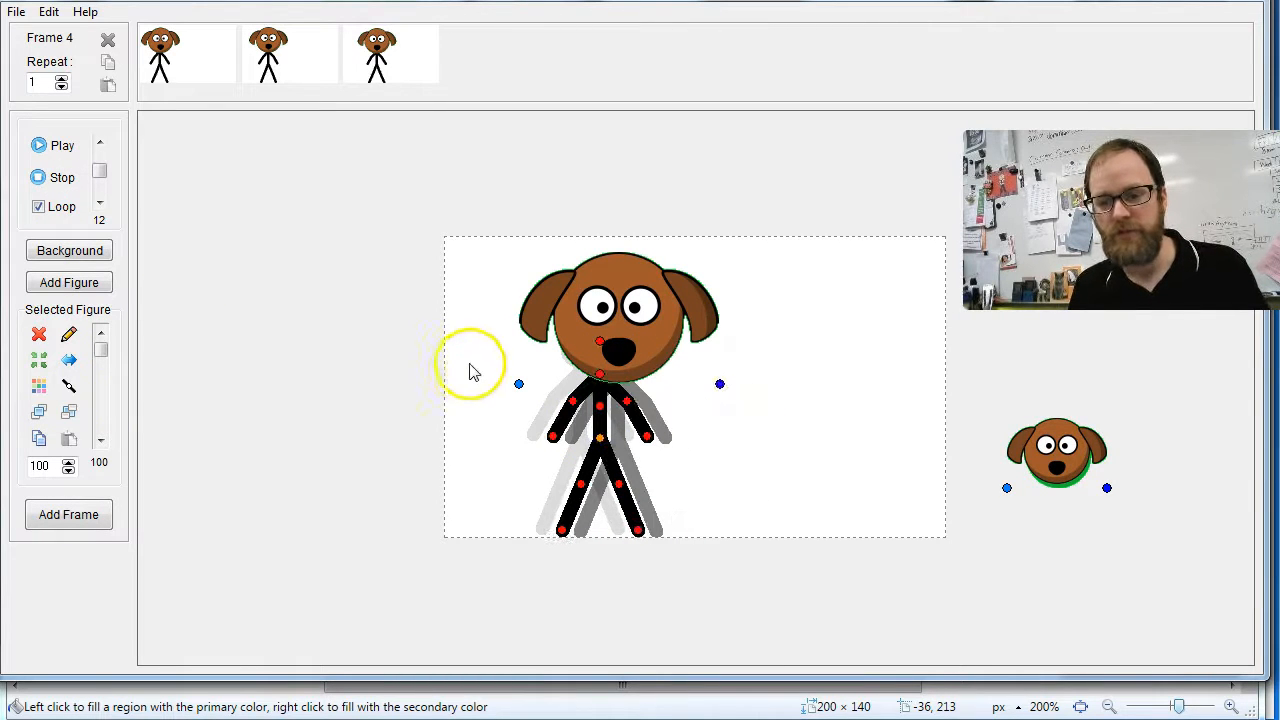
{"action": "left_click_drag", "start_coordinate": [519, 386], "coordinate": [570, 330]}
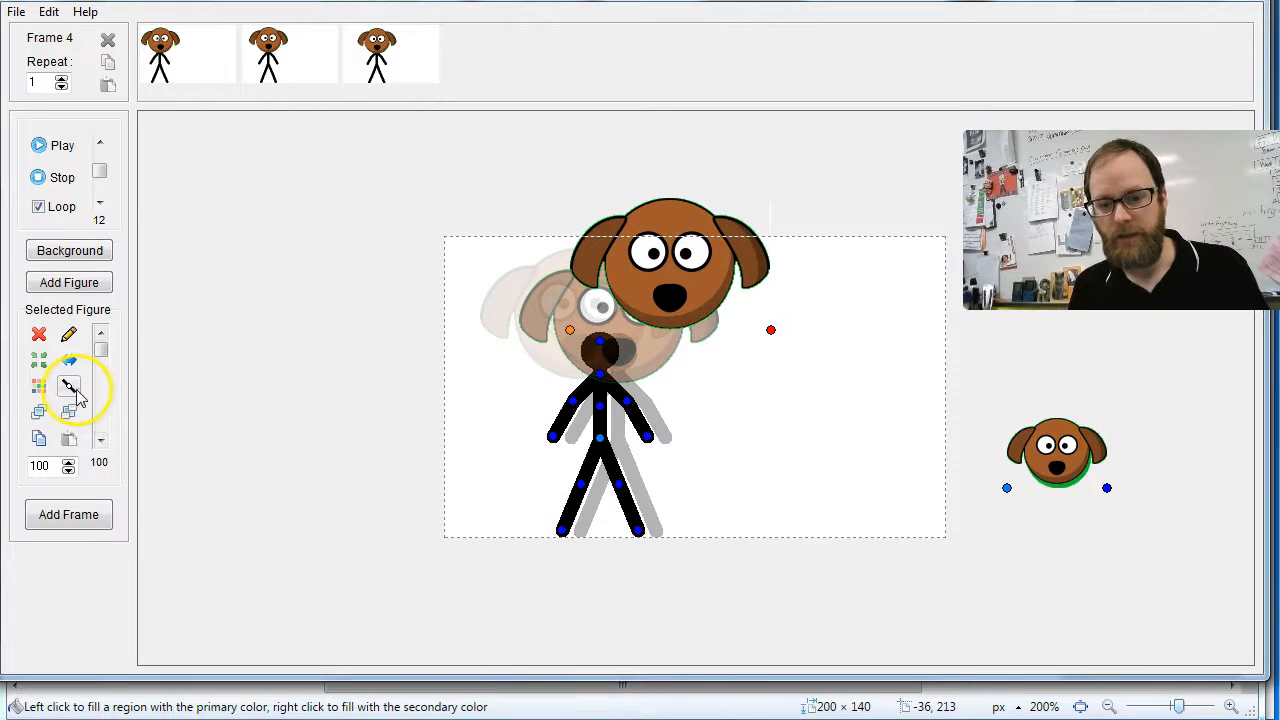
{"action": "left_click", "coordinate": [74, 391]}
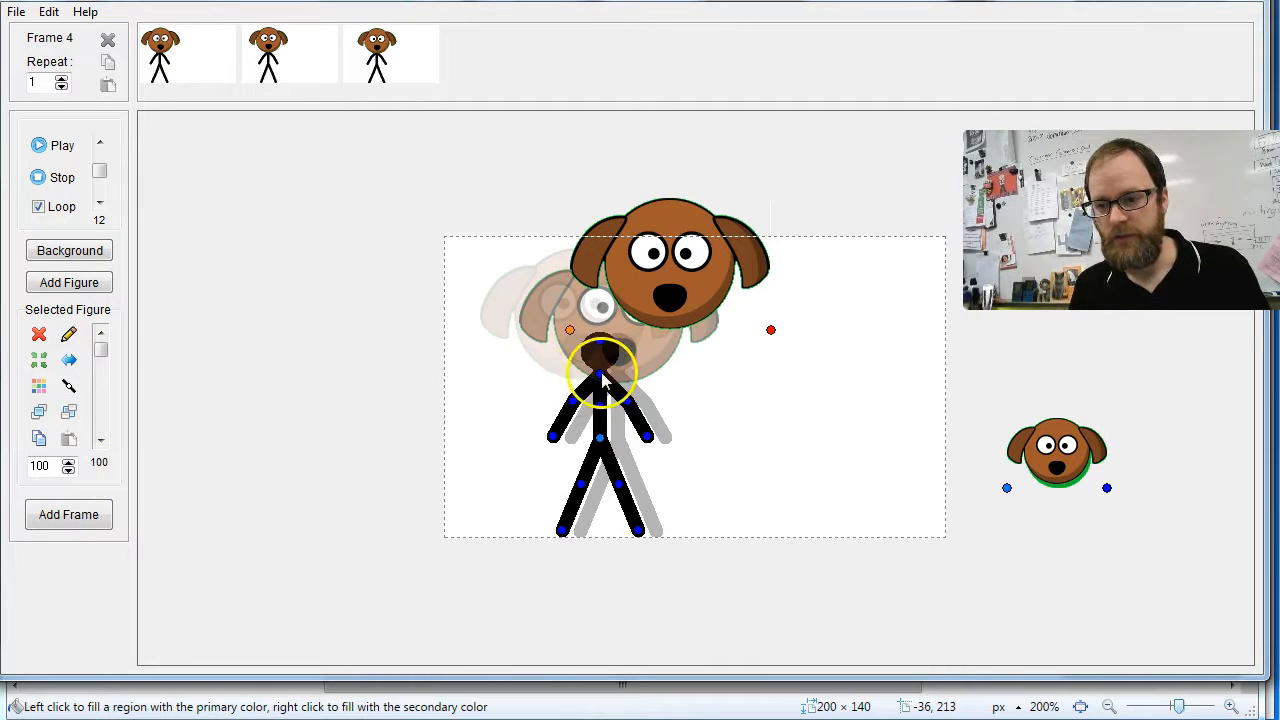
{"action": "left_click", "coordinate": [600, 374]}
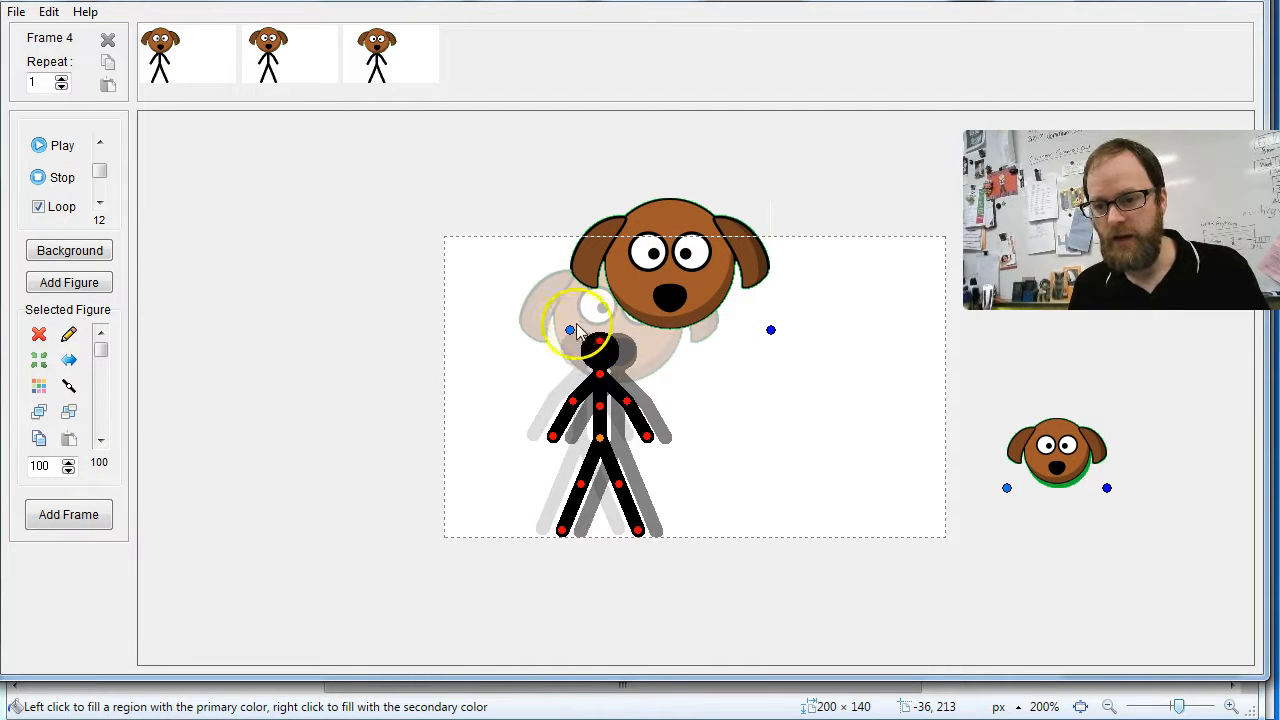
{"action": "left_click", "coordinate": [570, 331]}
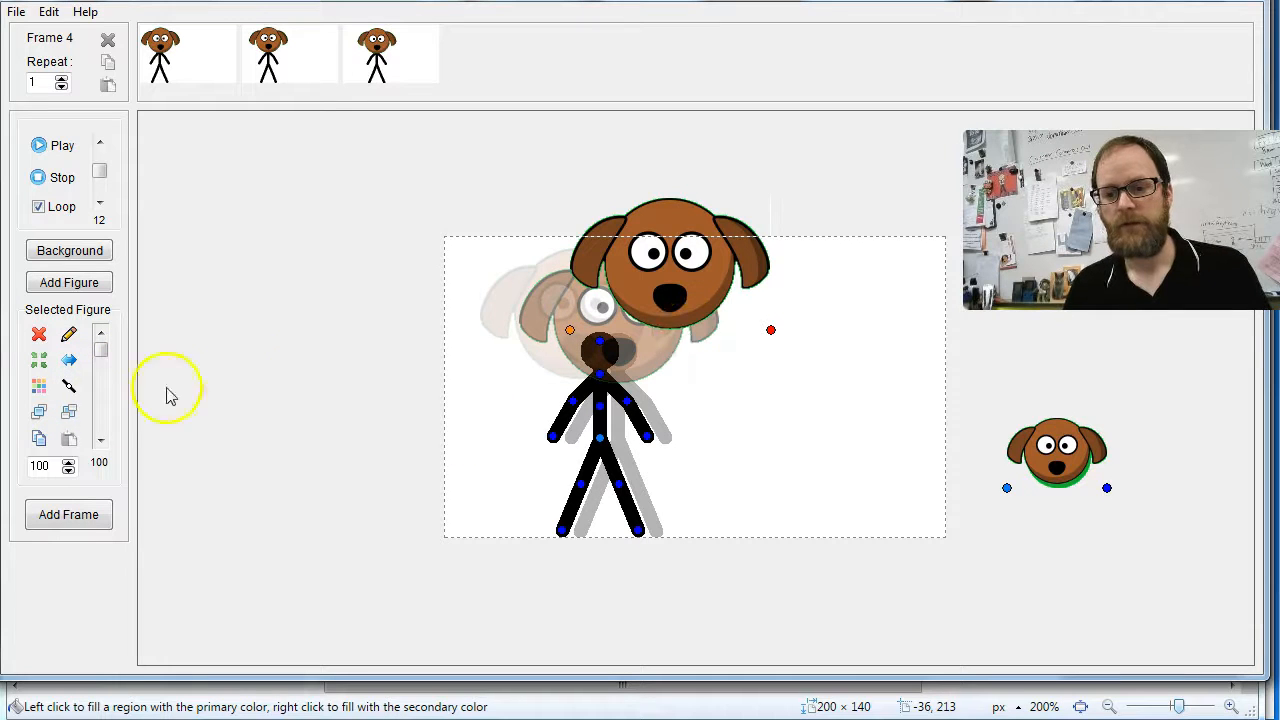
{"action": "left_click", "coordinate": [69, 390]}
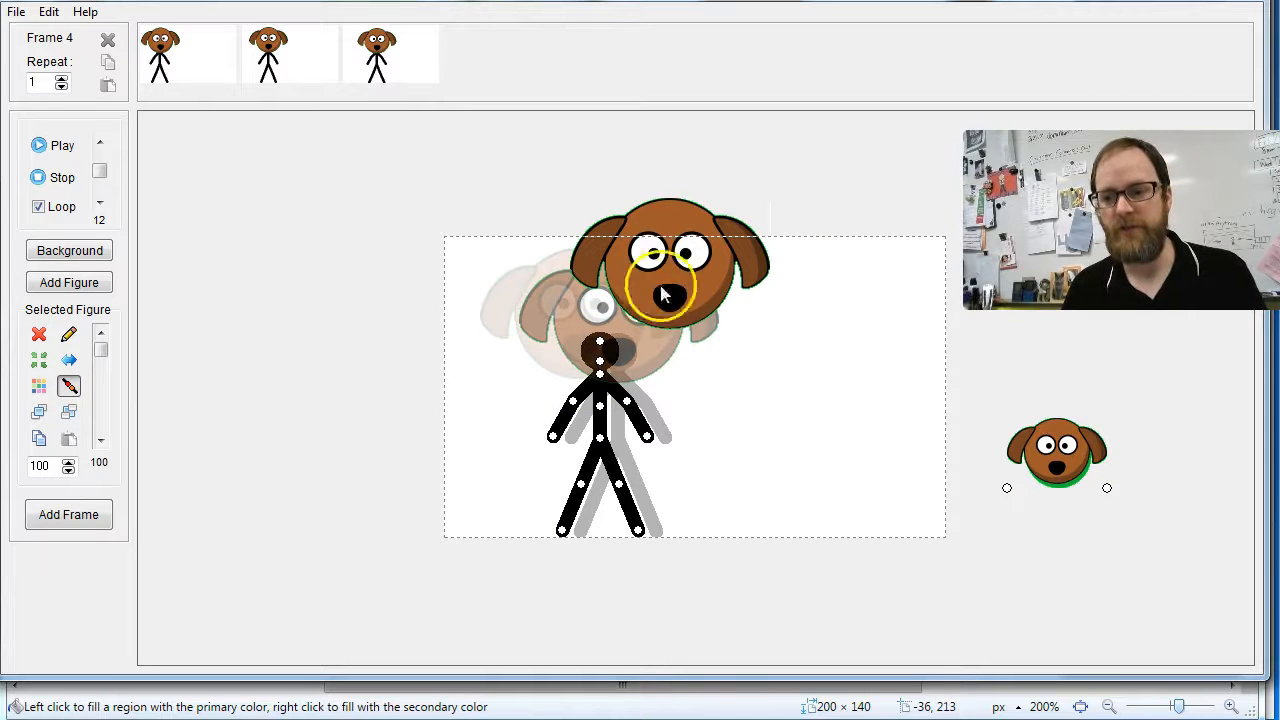
{"action": "mouse_move", "coordinate": [600, 347]}
{"action": "left_mouse_down"}
{"action": "mouse_move", "coordinate": [551, 423]}
{"action": "mouse_move", "coordinate": [600, 345]}
{"action": "left_mouse_up"}
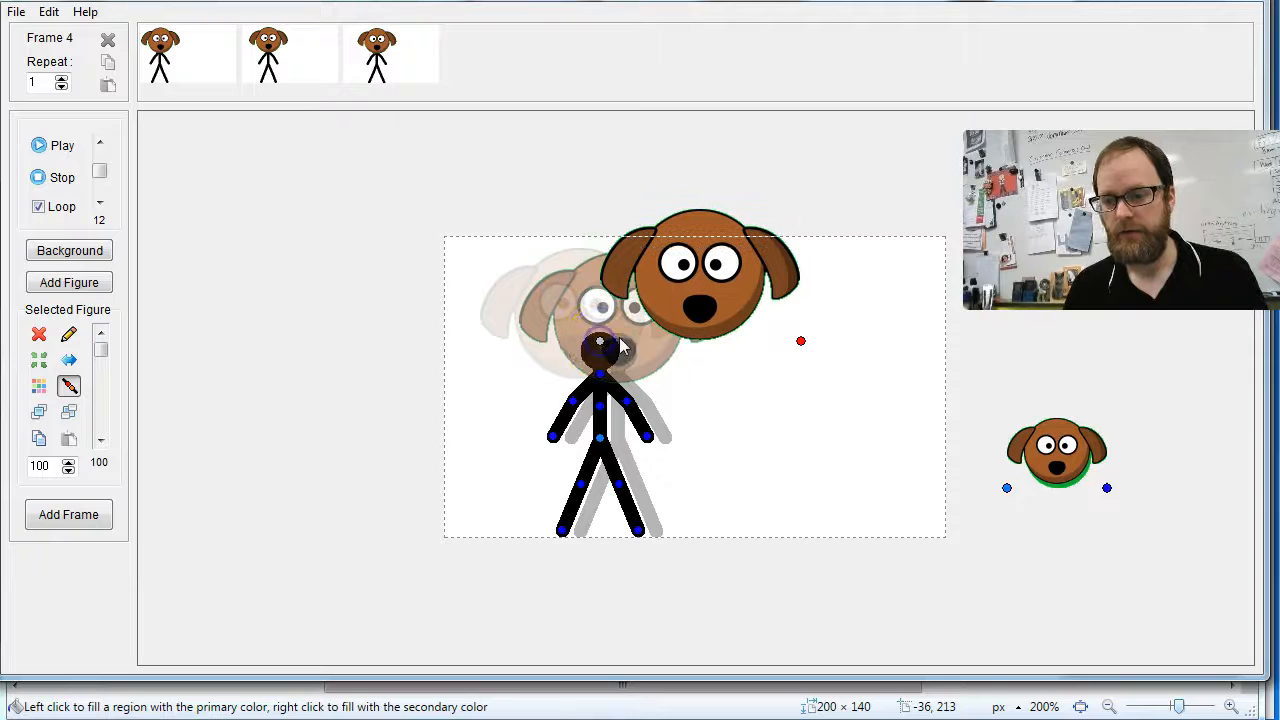
Swivel the joined dog head around its attachment point, shift the whole figure slightly, and raise the forearm on its left side
{"action": "left_click_drag", "start_coordinate": [801, 344], "coordinate": [799, 357]}
{"action": "mouse_move", "coordinate": [598, 447]}
{"action": "left_mouse_down"}
{"action": "mouse_move", "coordinate": [636, 449]}
{"action": "mouse_move", "coordinate": [579, 449]}
{"action": "mouse_move", "coordinate": [597, 442]}
{"action": "left_mouse_up"}
{"action": "left_click_drag", "start_coordinate": [798, 362], "coordinate": [802, 347]}
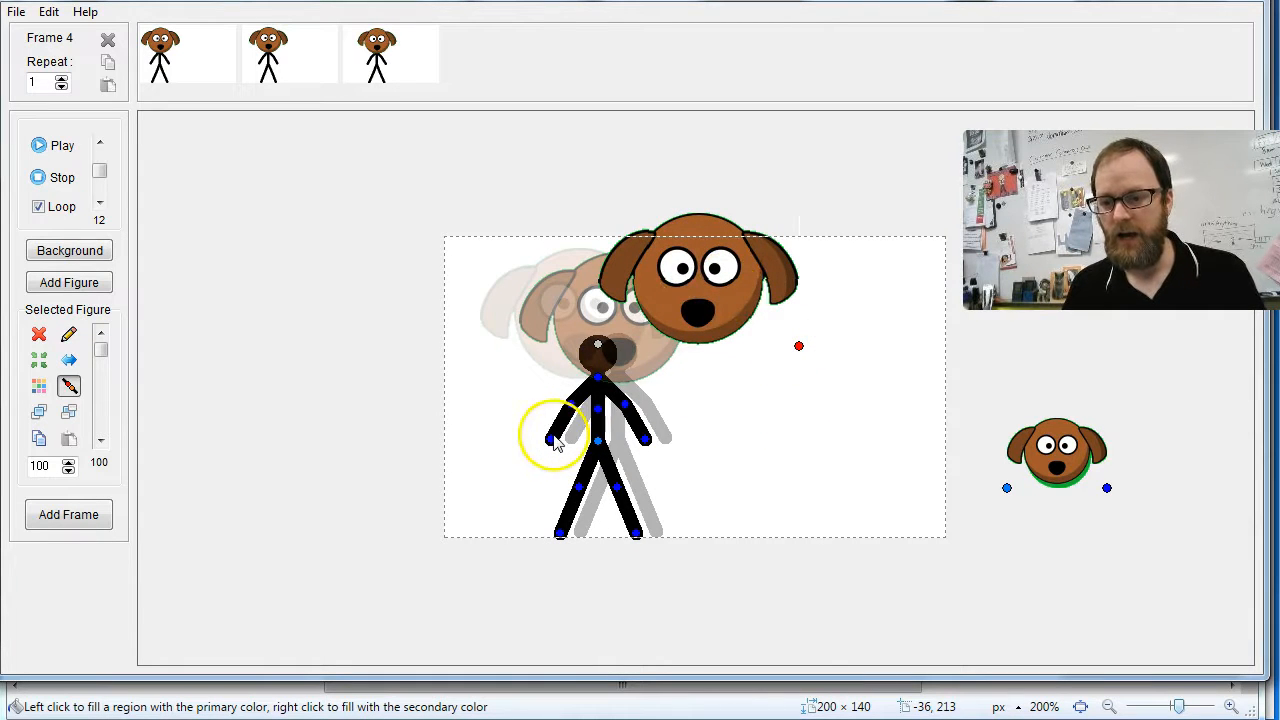
{"action": "left_click_drag", "start_coordinate": [553, 438], "coordinate": [545, 405]}
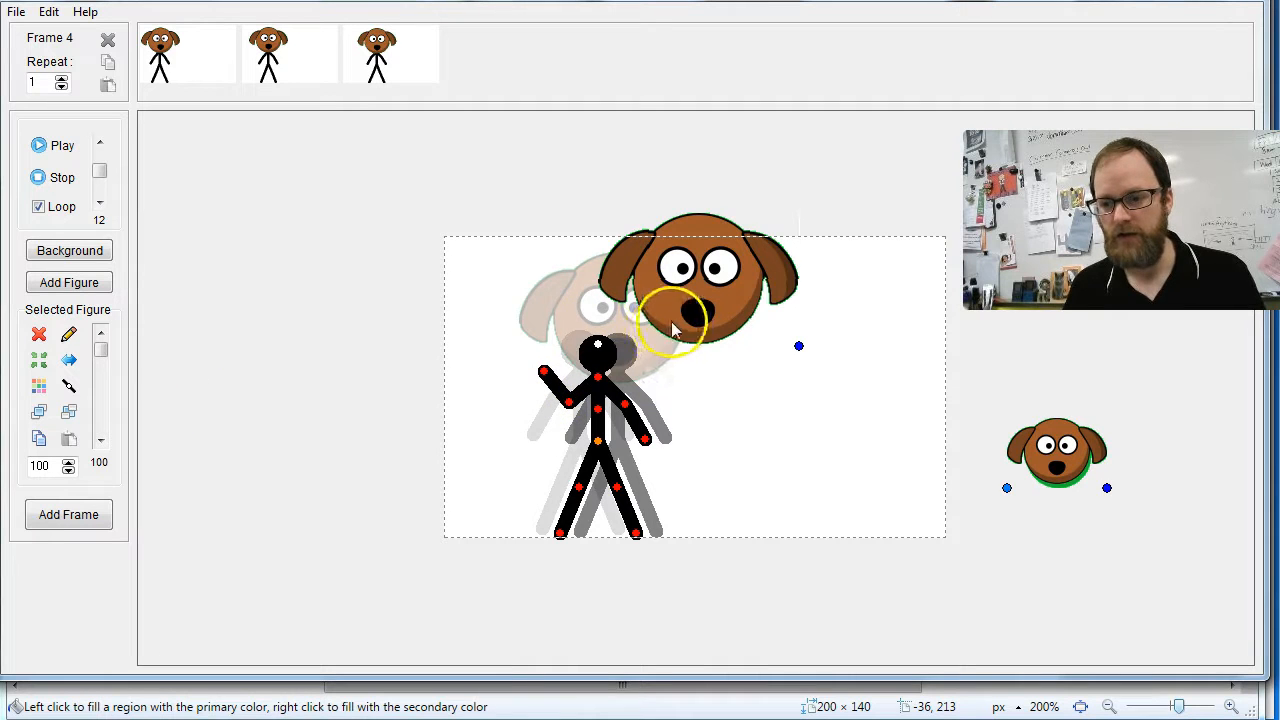
Separate the dog head sprite from the stick figure's head and join it to the hand of the raised forearm
{"action": "left_click", "coordinate": [799, 347]}
{"action": "left_click", "coordinate": [69, 385]}
{"action": "left_click_drag", "start_coordinate": [598, 345], "coordinate": [556, 329]}
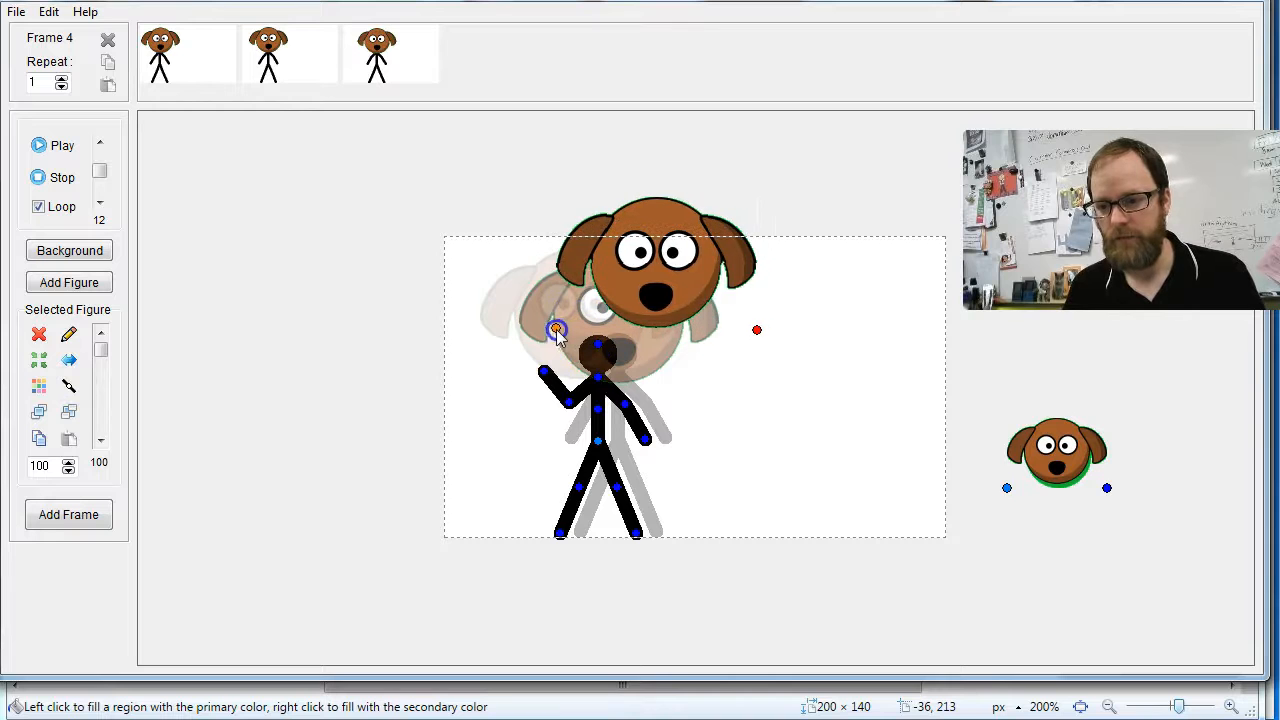
{"action": "left_click", "coordinate": [69, 386]}
{"action": "left_click", "coordinate": [543, 372]}
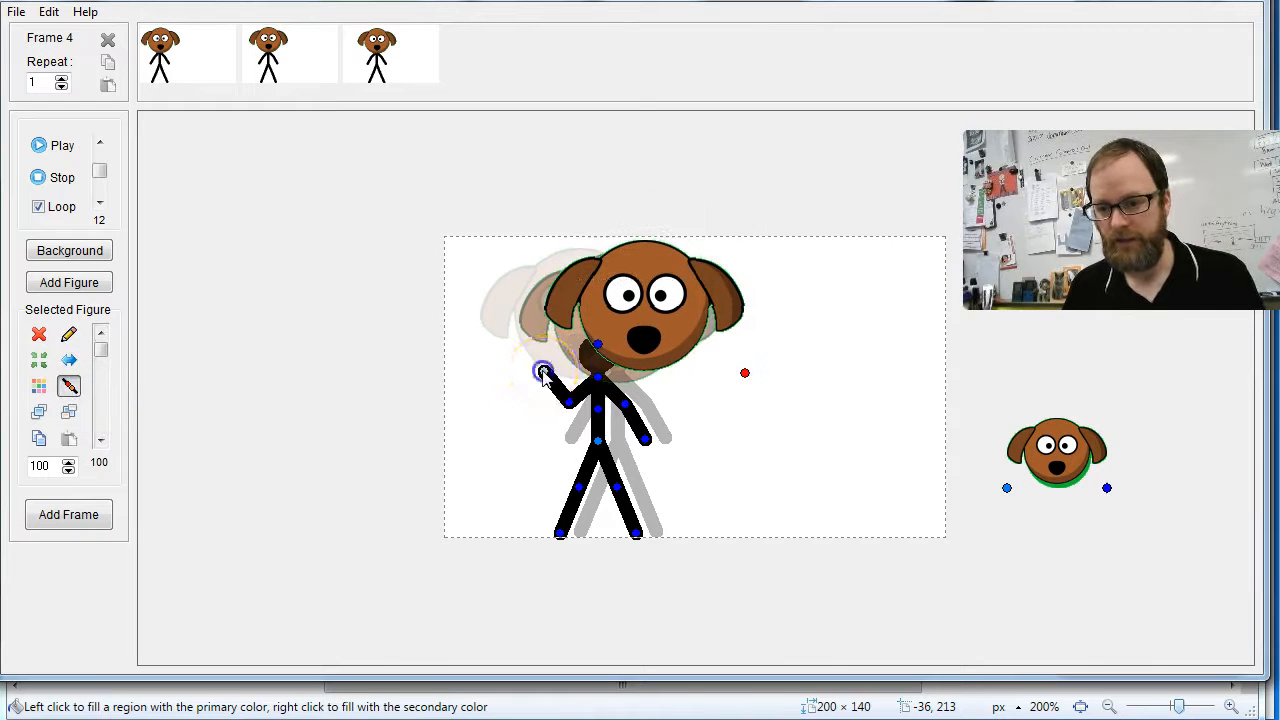
Lower the figure's raised forearm until it is nearly horizontal and swivel the dog head joined to its hand
{"action": "left_click_drag", "start_coordinate": [543, 372], "coordinate": [529, 396]}
{"action": "left_click_drag", "start_coordinate": [686, 267], "coordinate": [683, 366]}
{"action": "left_click_drag", "start_coordinate": [569, 402], "coordinate": [568, 403]}
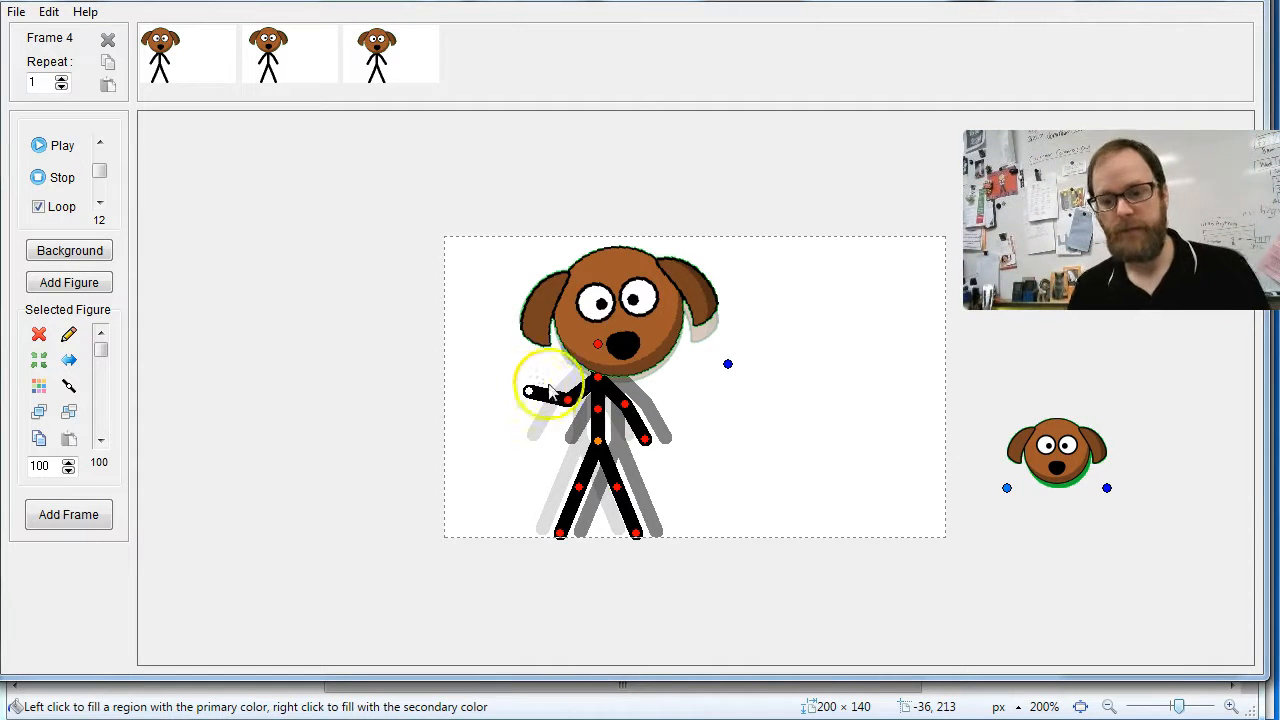
Separate the dog head sprite from the figure's hand and move it clear, up and to the left
{"action": "left_click", "coordinate": [728, 364]}
{"action": "left_click", "coordinate": [72, 389]}
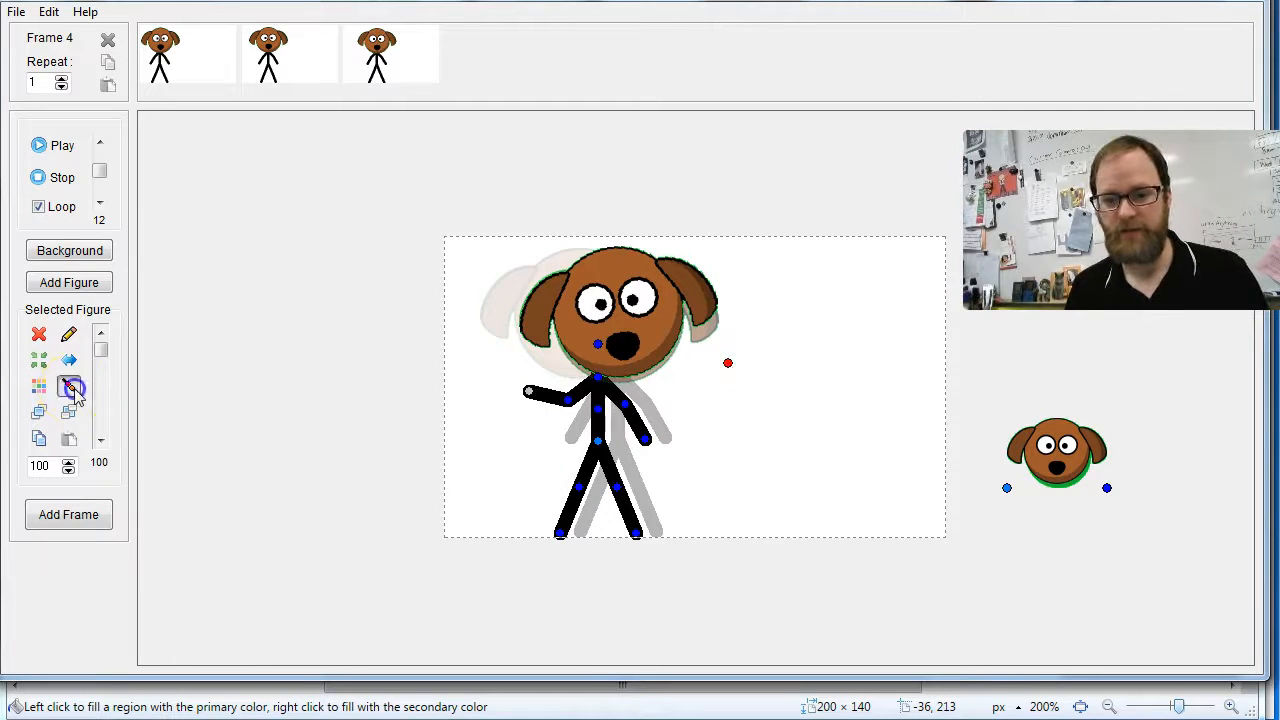
{"action": "left_click_drag", "start_coordinate": [528, 393], "coordinate": [503, 352]}
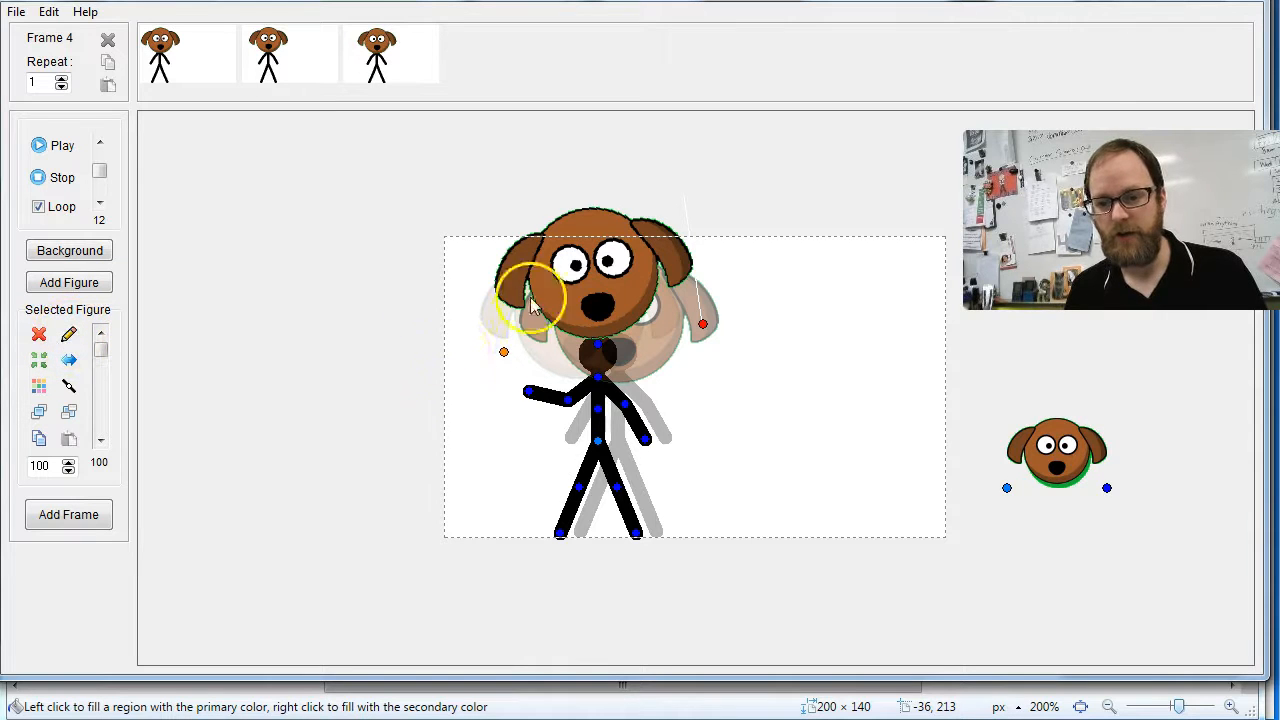
Open the dog head in the Stick Figure Builder and add a line segment about 103 long from its right-hand handle to below the chin
{"action": "left_click", "coordinate": [68, 334]}
{"action": "left_click_drag", "start_coordinate": [617, 117], "coordinate": [439, 116]}
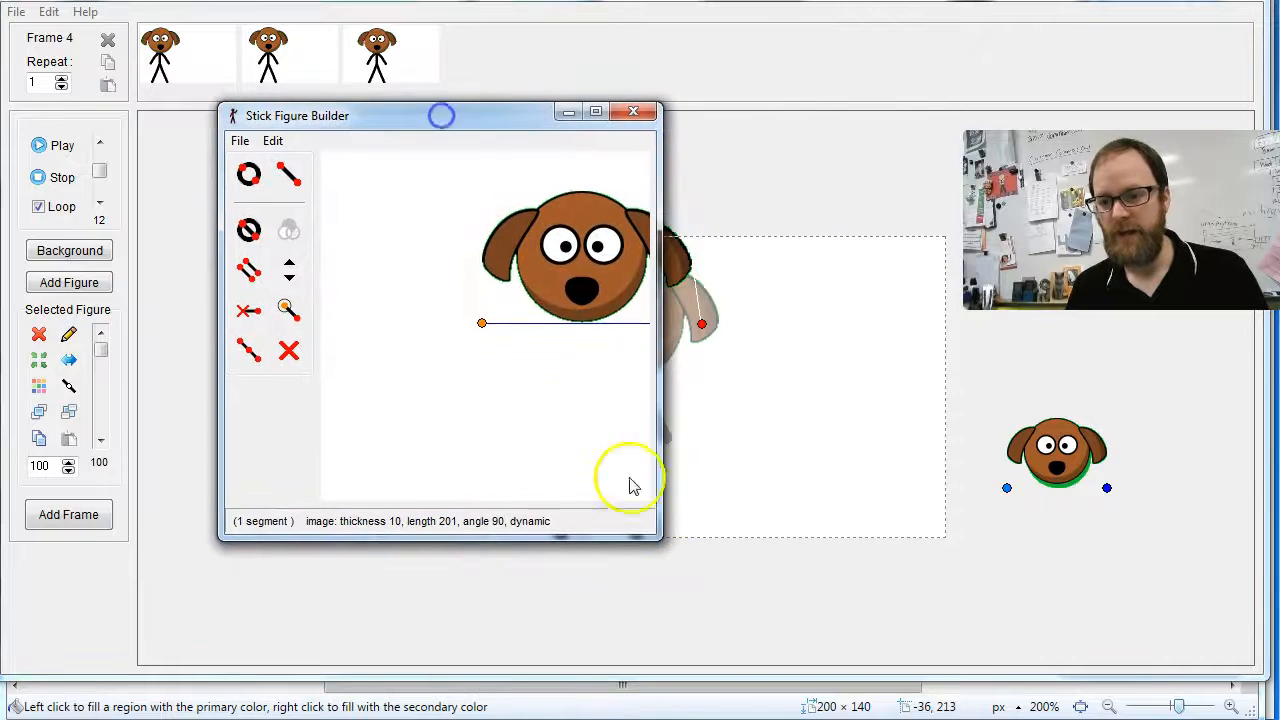
{"action": "left_click_drag", "start_coordinate": [655, 535], "coordinate": [871, 575]}
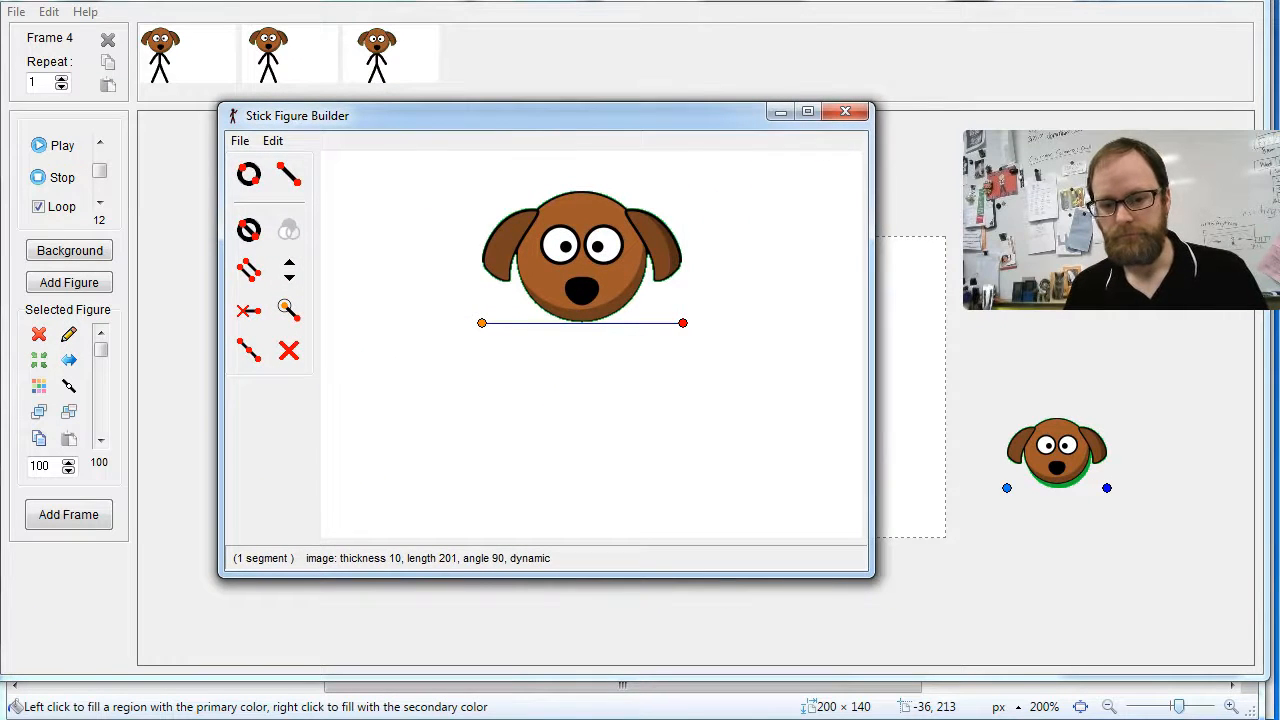
{"action": "left_click_drag", "start_coordinate": [482, 323], "coordinate": [504, 350]}
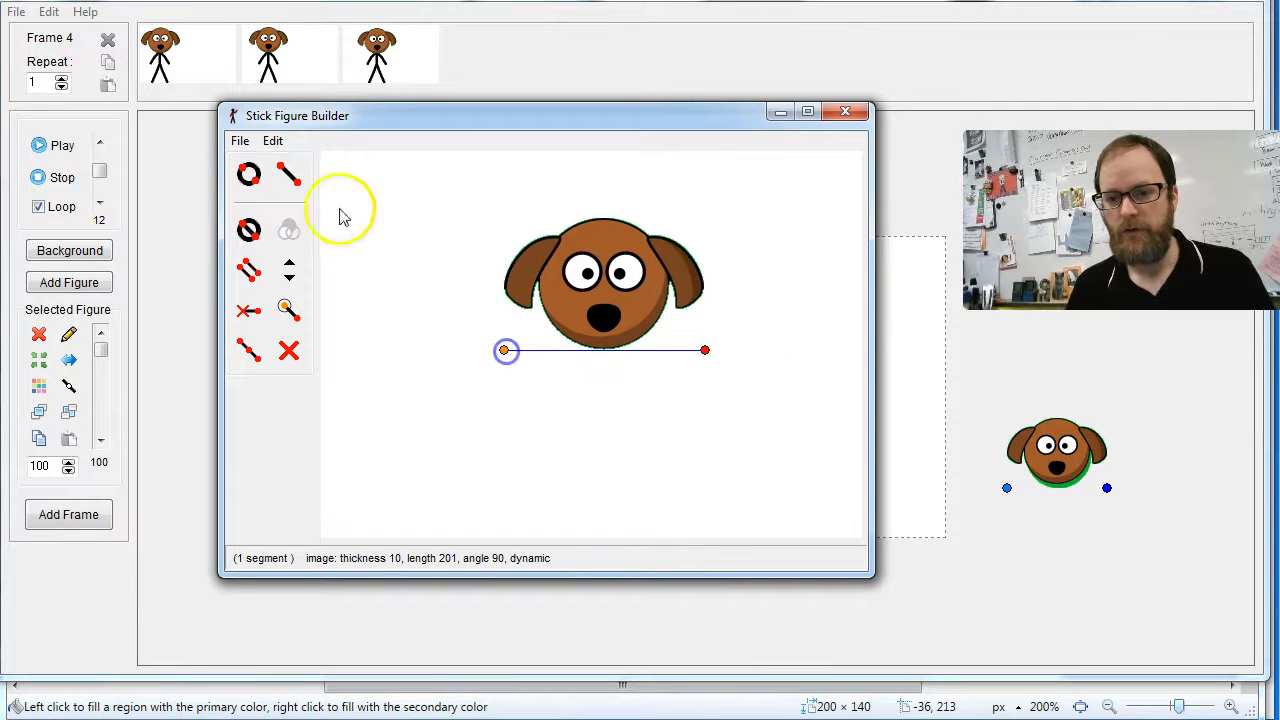
{"action": "left_click", "coordinate": [292, 180]}
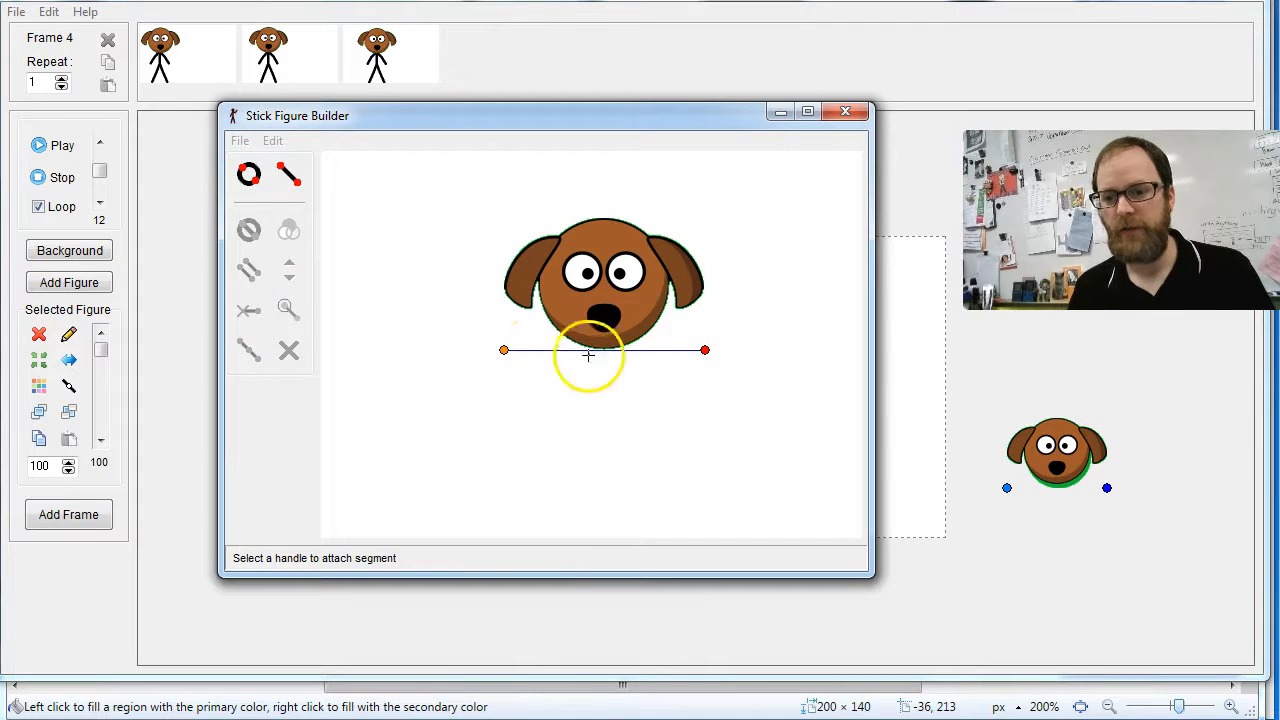
{"action": "left_click", "coordinate": [706, 350]}
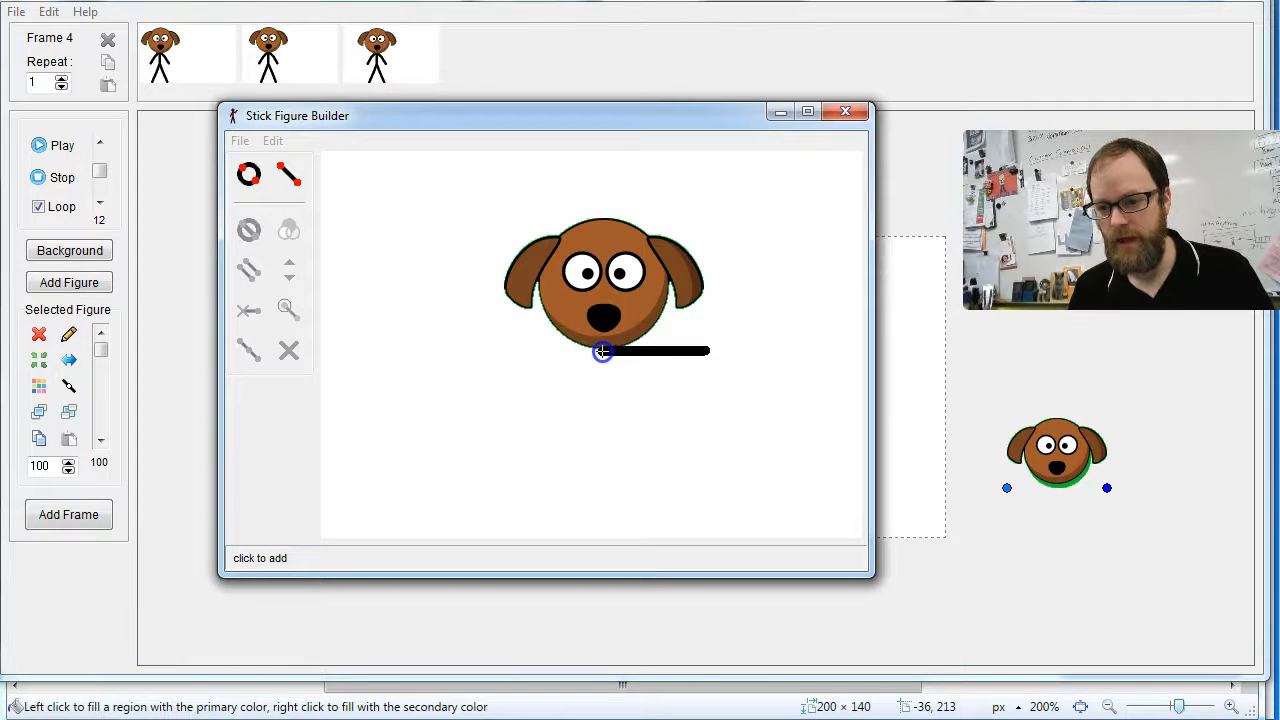
{"action": "mouse_move", "coordinate": [602, 351]}
{"action": "left_mouse_down"}
{"action": "mouse_move", "coordinate": [640, 517]}
{"action": "mouse_move", "coordinate": [601, 352]}
{"action": "left_mouse_up"}
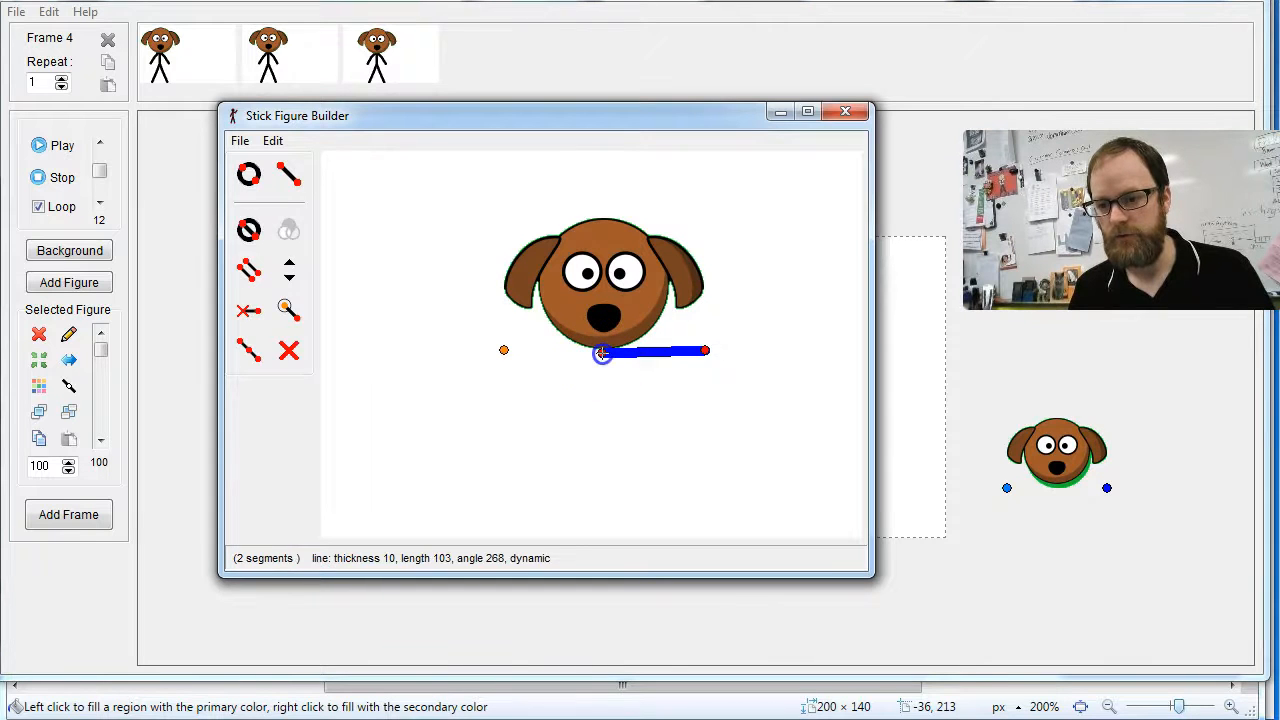
Make the point below the dog's chin the figure's origin and reduce the added line segment's thickness to 0
{"action": "left_click", "coordinate": [287, 314]}
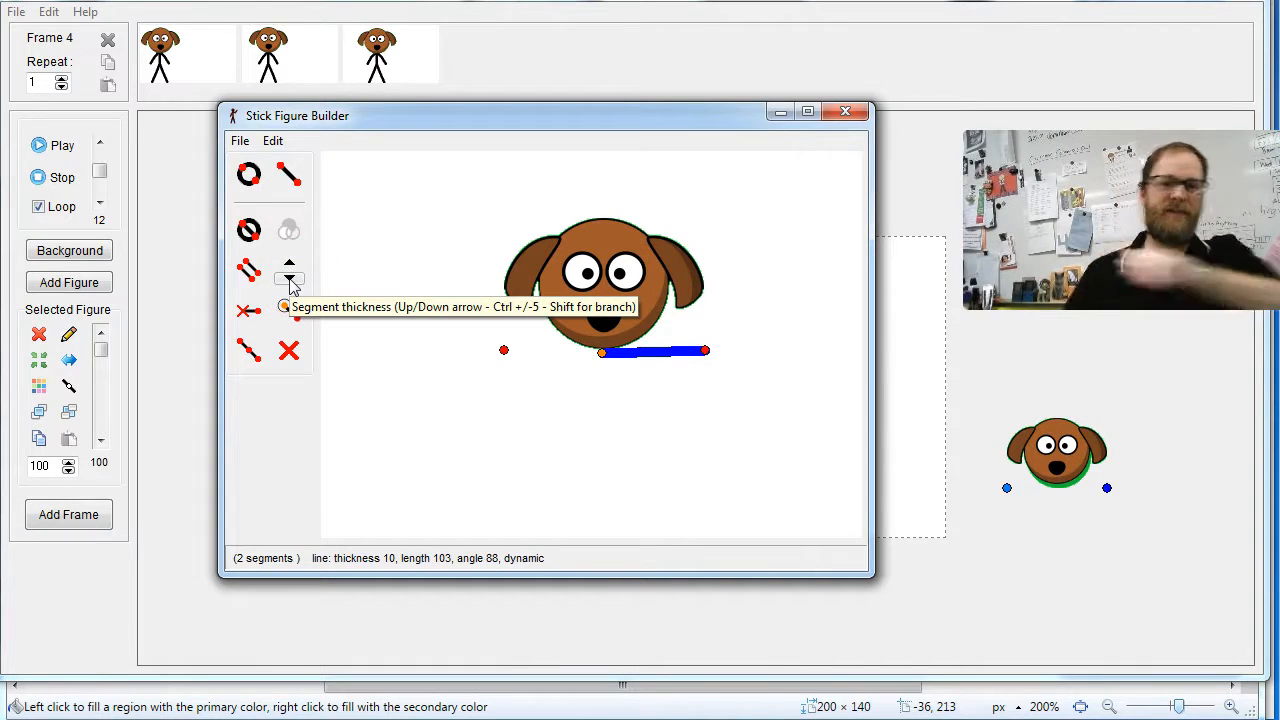
{"action": "left_click", "coordinate": [290, 280]}
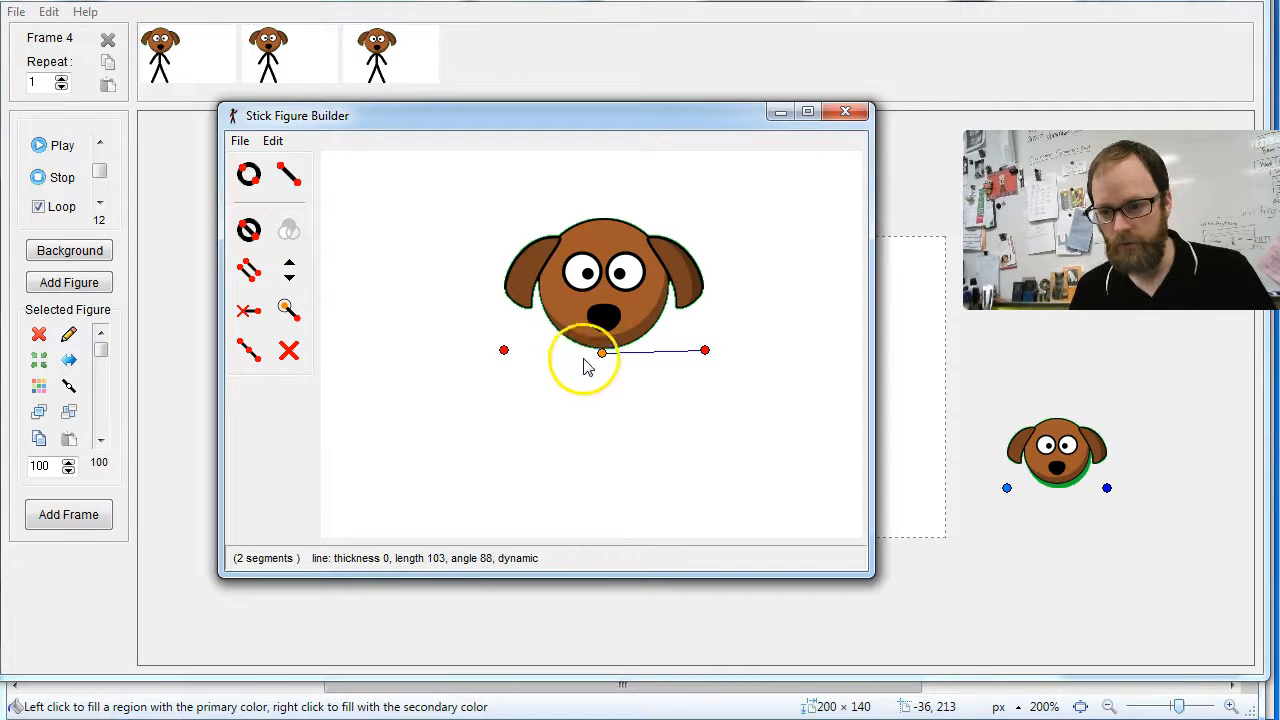
{"action": "left_click_drag", "start_coordinate": [603, 357], "coordinate": [563, 353]}
{"action": "left_click_drag", "start_coordinate": [469, 361], "coordinate": [469, 359]}
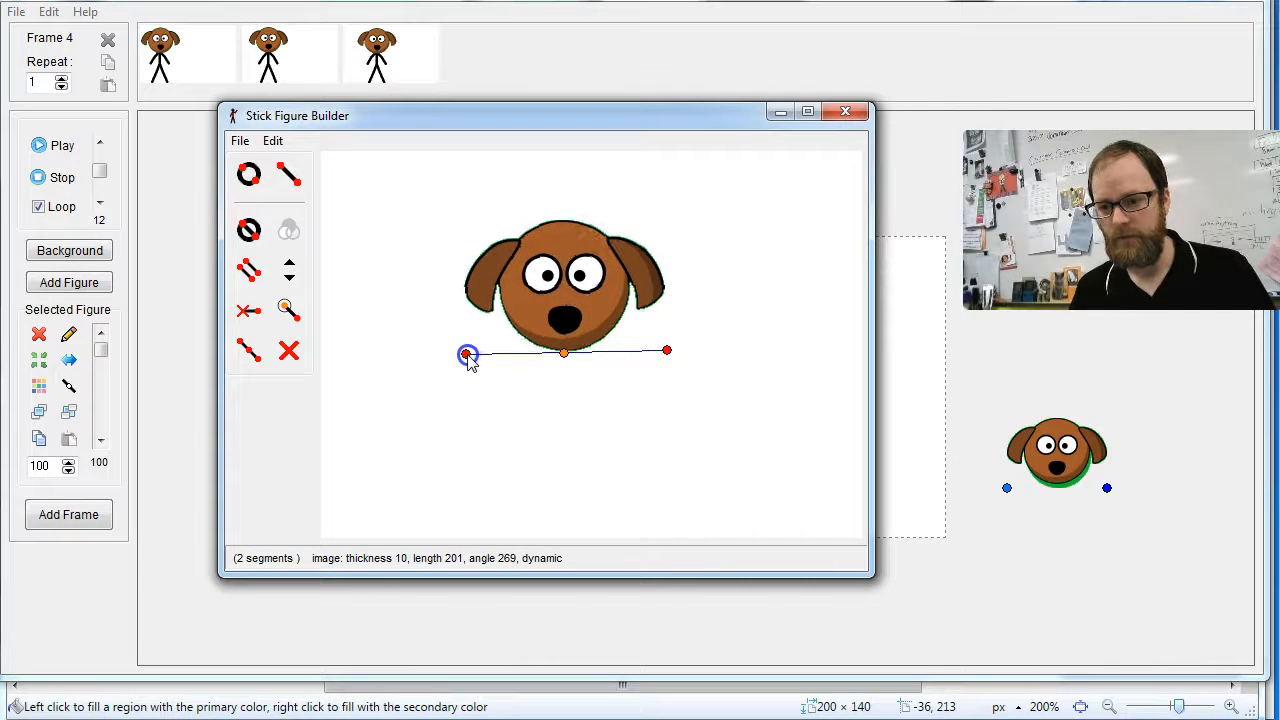
Add the edited figure to the animation under the name Dog Head Middle Dot
{"action": "left_click", "coordinate": [240, 141]}
{"action": "left_click", "coordinate": [292, 249]}
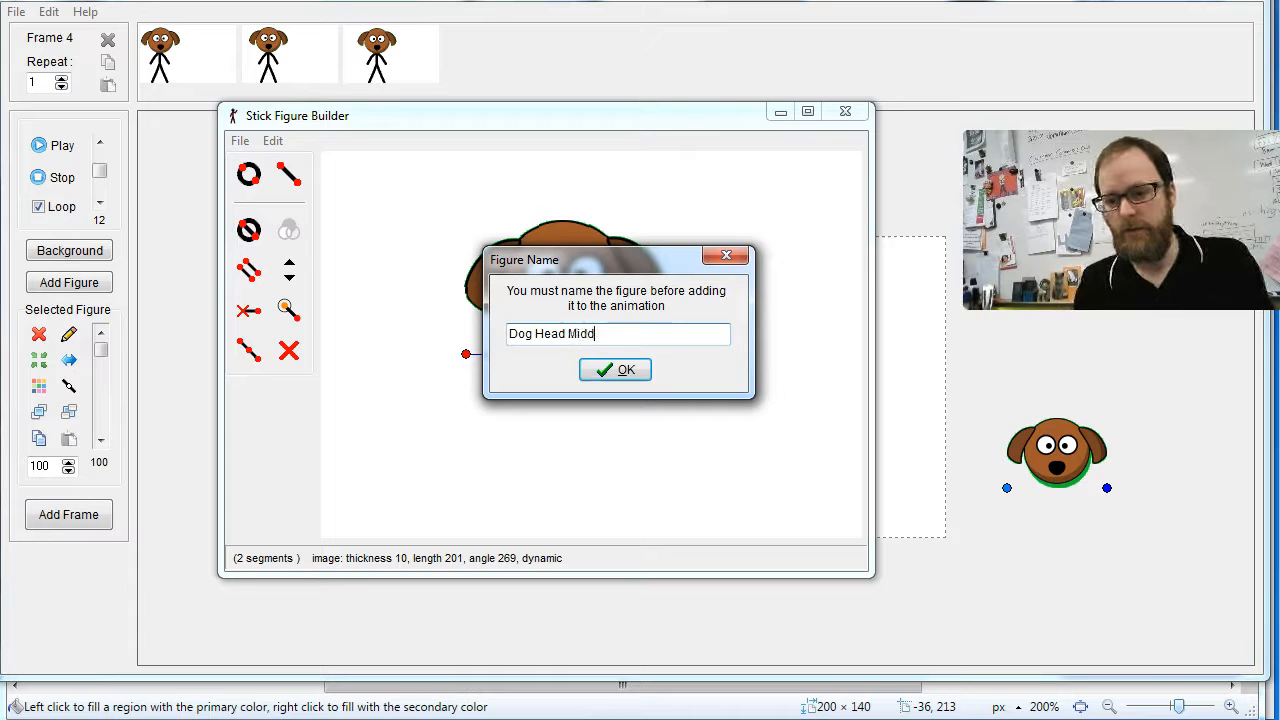
{"action": "left_click", "coordinate": [443, 365]}
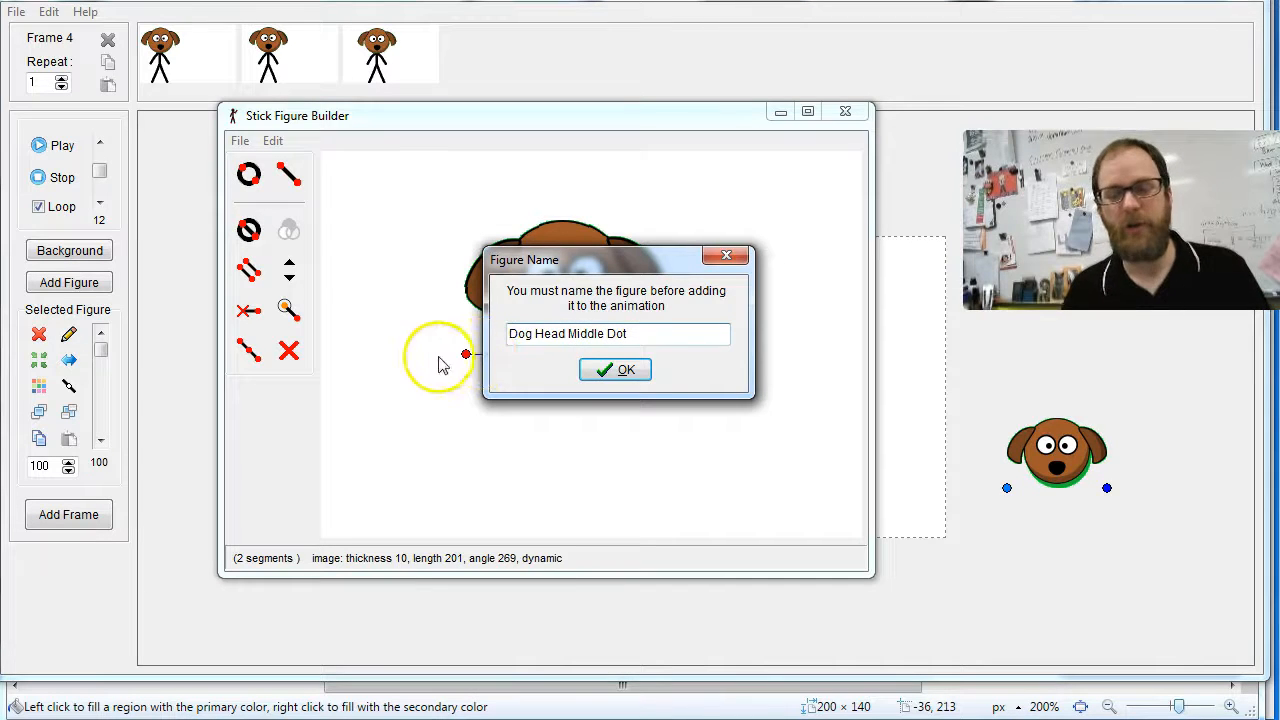
{"action": "left_click", "coordinate": [604, 372]}
Delete the old large dog head sprite and place the new one just above the stick figure's head
{"action": "left_click_drag", "start_coordinate": [485, 337], "coordinate": [180, 295]}
{"action": "left_click", "coordinate": [40, 333]}
{"action": "left_click", "coordinate": [697, 390]}
{"action": "left_click_drag", "start_coordinate": [697, 390], "coordinate": [626, 310]}
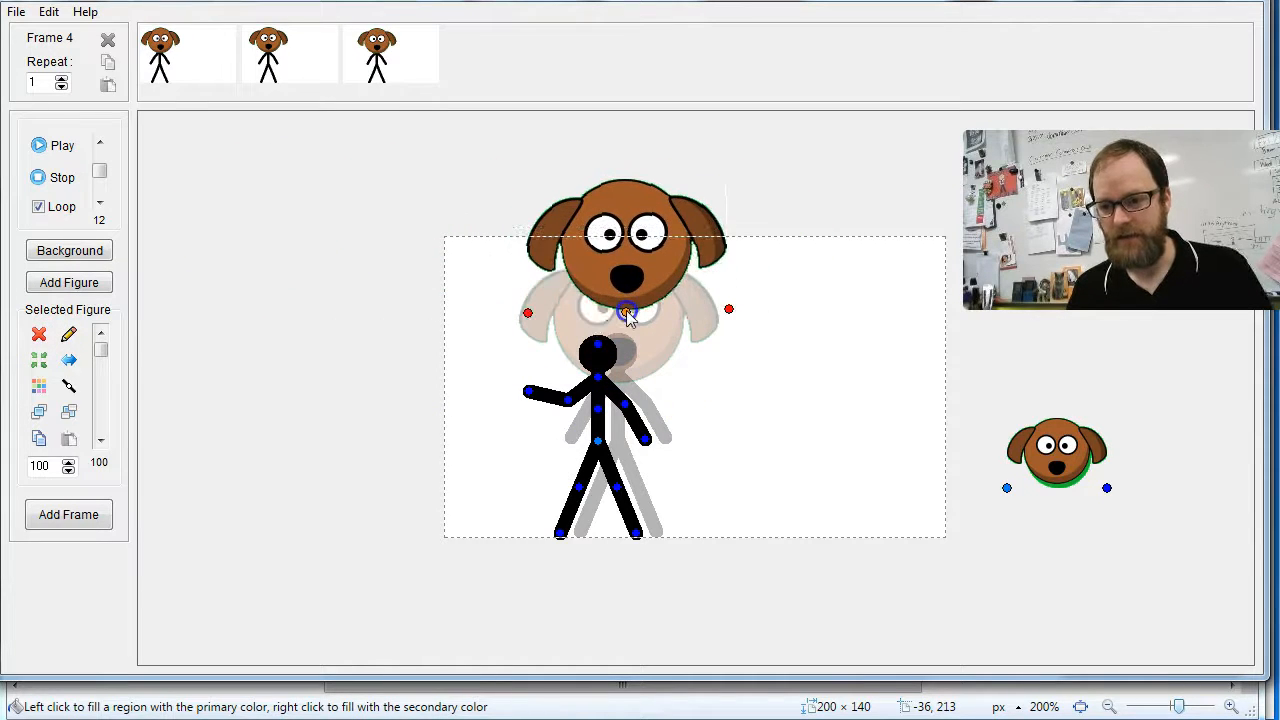
Join the new dog head's chin origin to the stick figure's neck point and swivel the head around that joint
{"action": "left_click", "coordinate": [69, 390]}
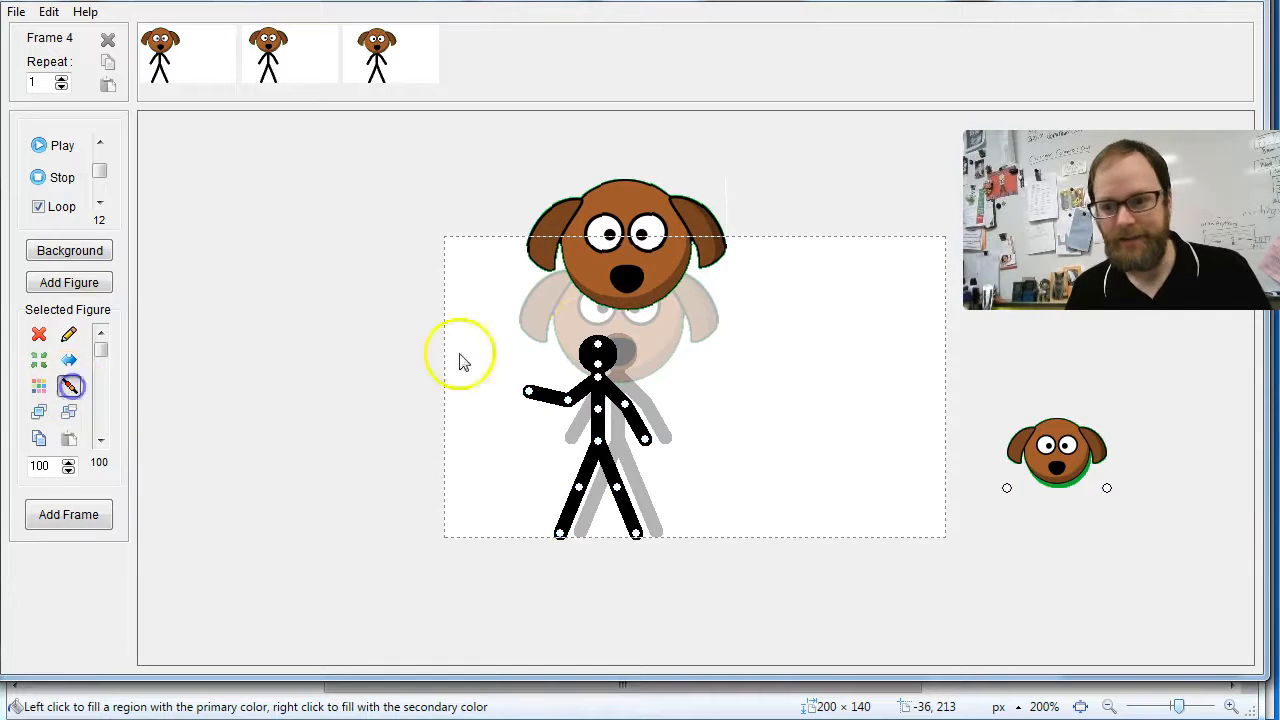
{"action": "left_click", "coordinate": [599, 378]}
{"action": "left_click_drag", "start_coordinate": [519, 398], "coordinate": [471, 376]}
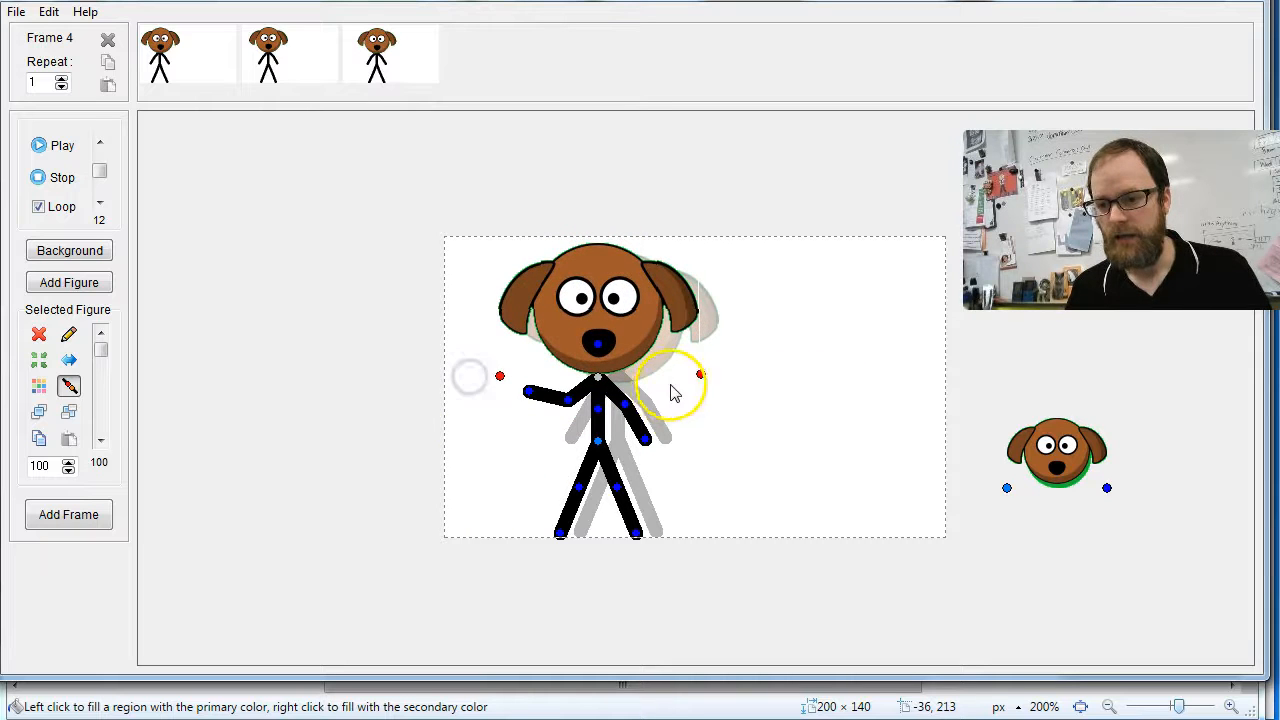
{"action": "mouse_move", "coordinate": [700, 372]}
{"action": "left_mouse_down"}
{"action": "mouse_move", "coordinate": [590, 235]}
{"action": "mouse_move", "coordinate": [649, 517]}
{"action": "mouse_move", "coordinate": [491, 263]}
{"action": "mouse_move", "coordinate": [754, 437]}
{"action": "mouse_move", "coordinate": [691, 340]}
{"action": "mouse_move", "coordinate": [702, 388]}
{"action": "left_mouse_up"}
{"action": "left_click_drag", "start_coordinate": [505, 380], "coordinate": [525, 318]}
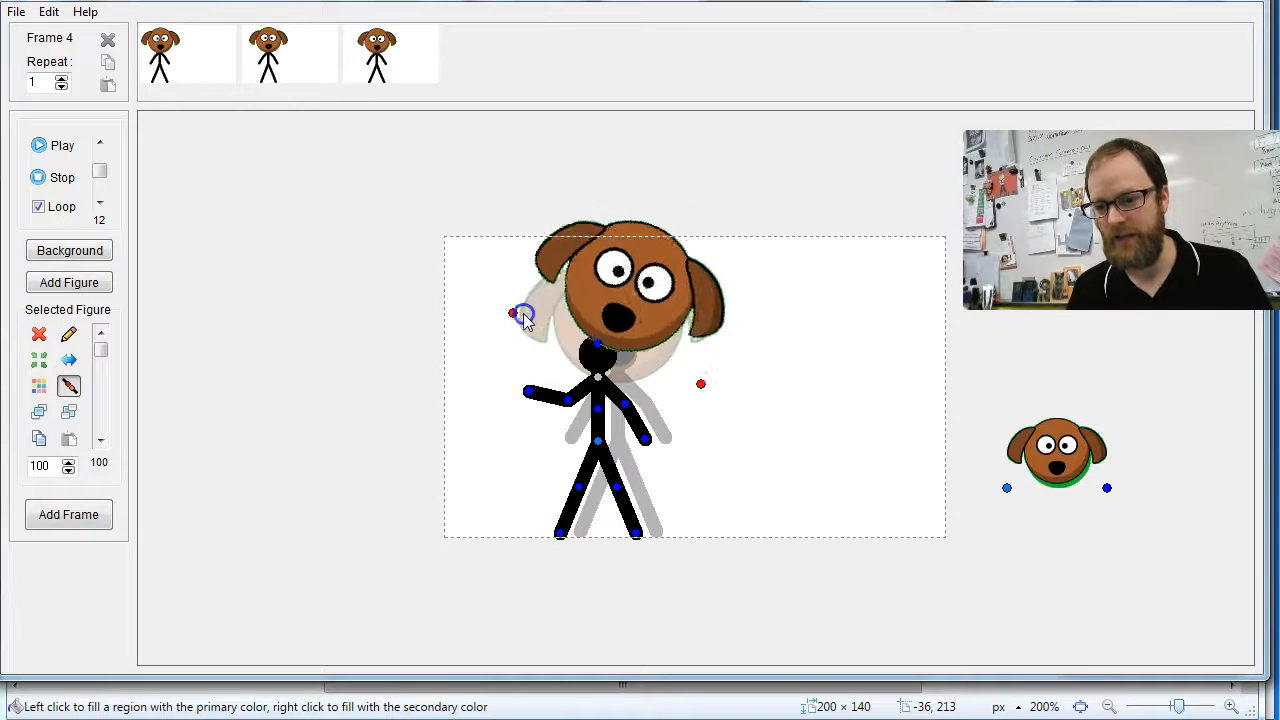
{"action": "left_click_drag", "start_coordinate": [507, 369], "coordinate": [497, 287]}
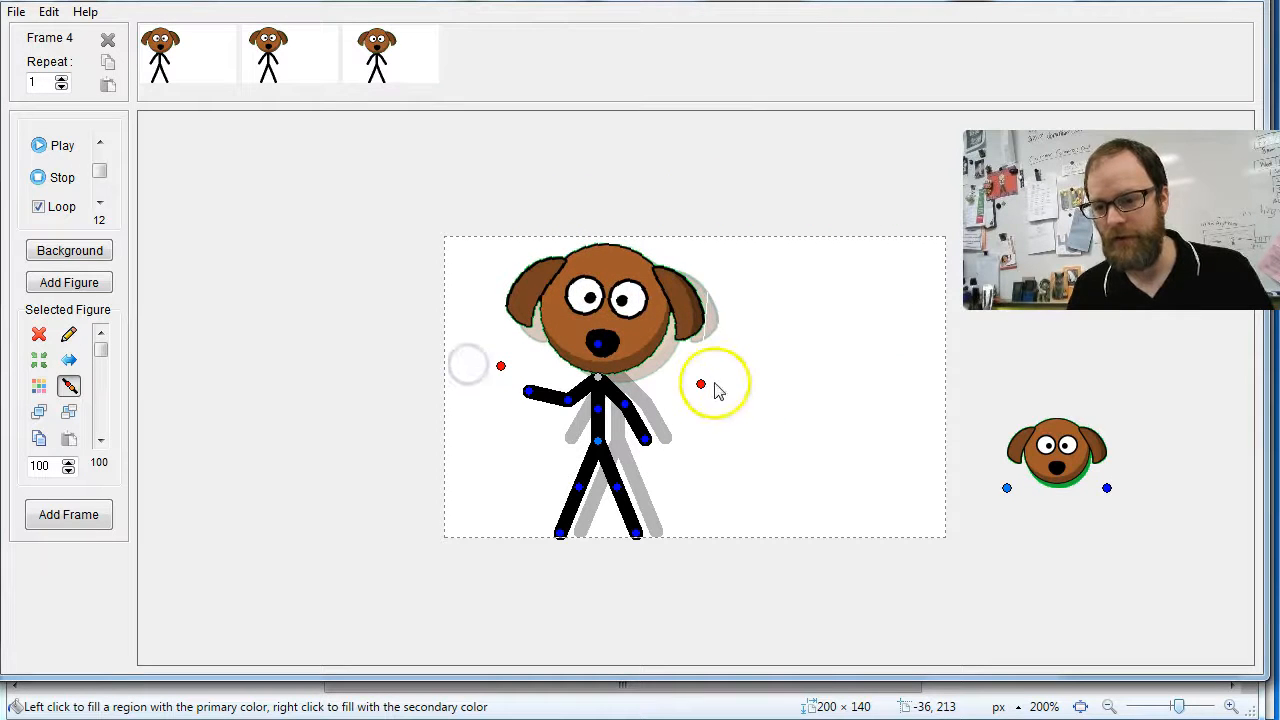
Move the dog-headed figure rightward in stages until it leaves the canvas, adding a frame for each pose, and play the animation
{"action": "left_click_drag", "start_coordinate": [597, 440], "coordinate": [769, 443]}
{"action": "left_click", "coordinate": [68, 515]}
{"action": "left_click", "coordinate": [68, 515]}
{"action": "left_click", "coordinate": [68, 515]}
{"action": "left_click_drag", "start_coordinate": [982, 441], "coordinate": [1076, 439]}
{"action": "left_click", "coordinate": [68, 515]}
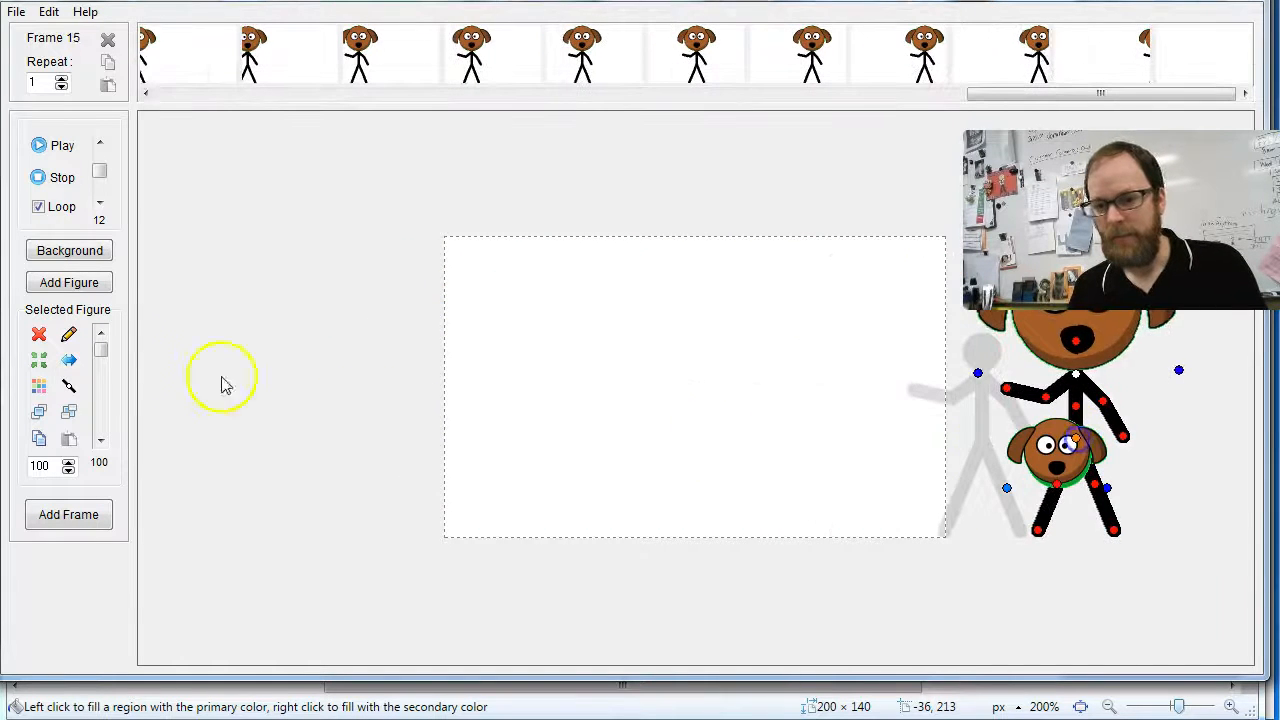
{"action": "left_click", "coordinate": [44, 147]}
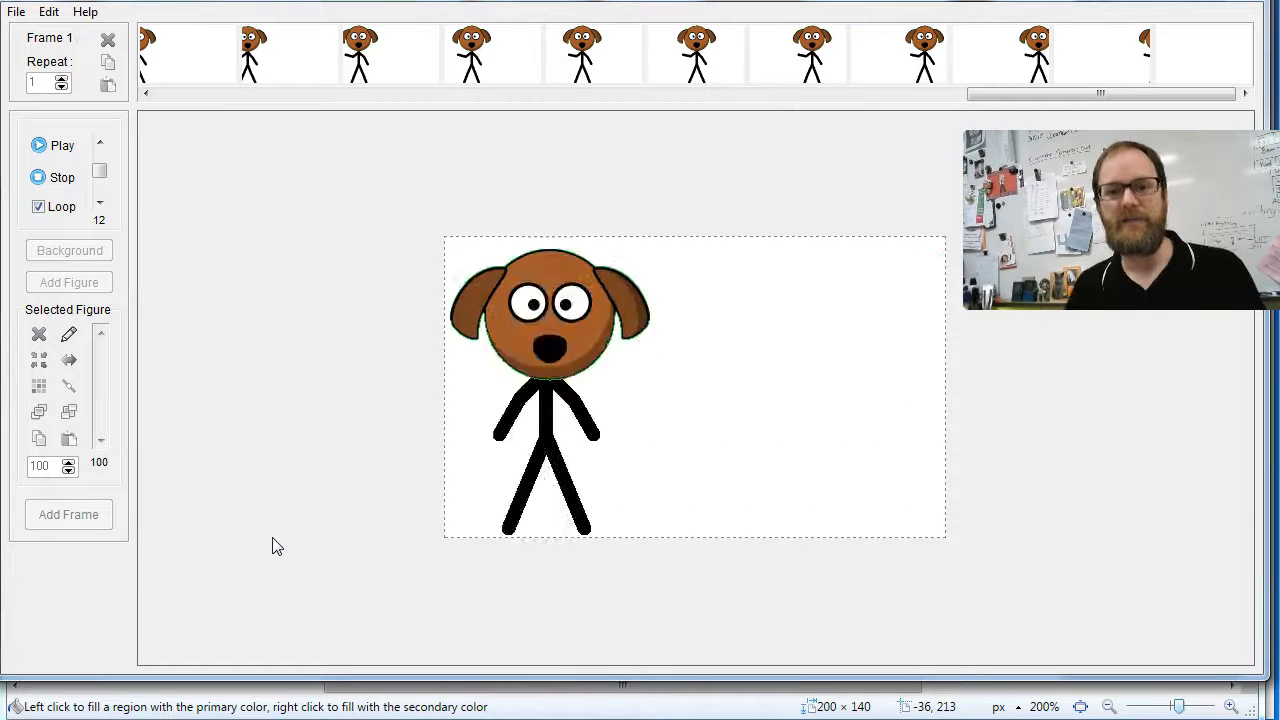
{"action": "left_click", "coordinate": [62, 177]}
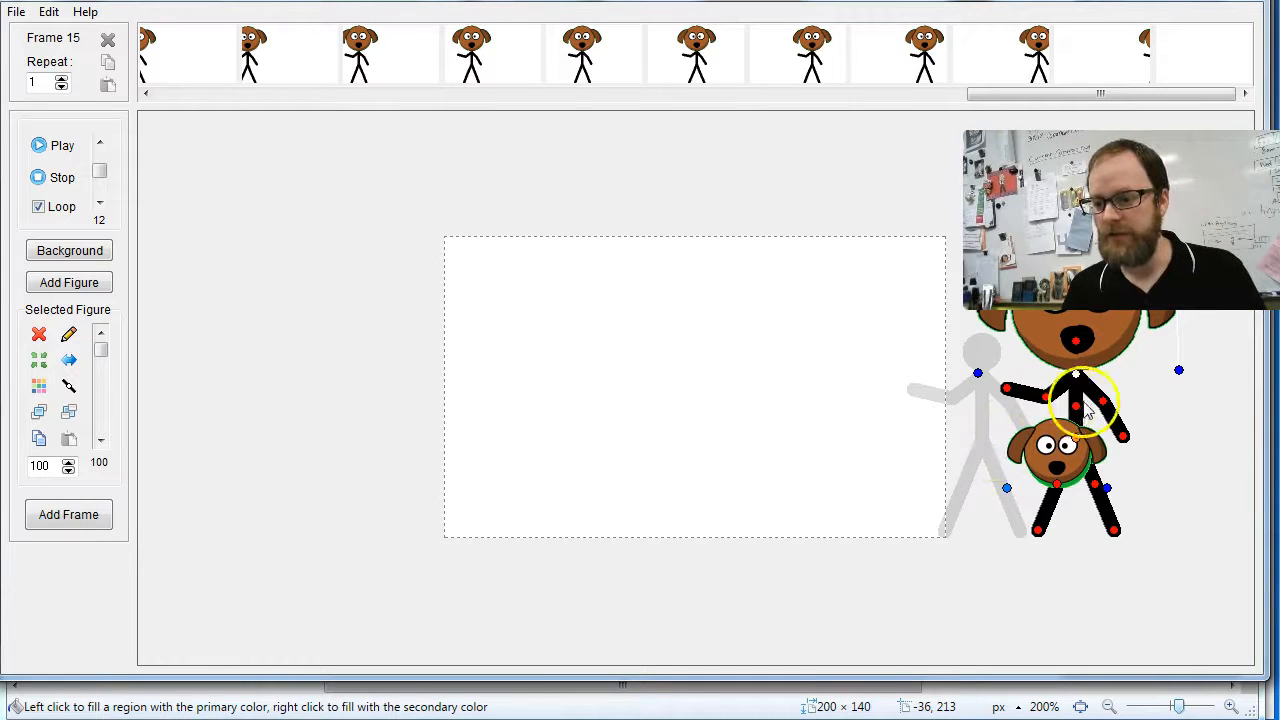
Move the dog-headed figure beyond the canvas's left edge and join the small dog head to its right-hand elbow, tilted downward
{"action": "left_click_drag", "start_coordinate": [1076, 406], "coordinate": [1086, 272]}
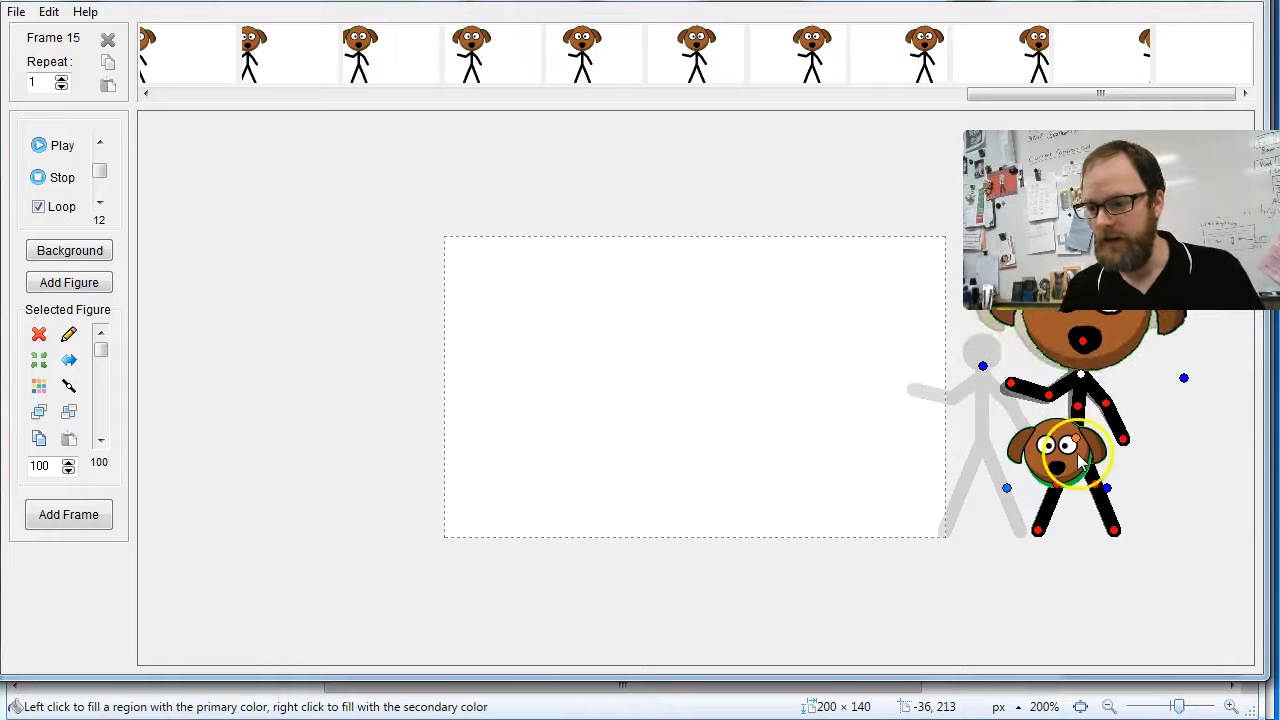
{"action": "left_click_drag", "start_coordinate": [1080, 458], "coordinate": [385, 436]}
{"action": "left_click_drag", "start_coordinate": [1005, 493], "coordinate": [450, 408]}
{"action": "left_click_drag", "start_coordinate": [477, 453], "coordinate": [473, 440]}
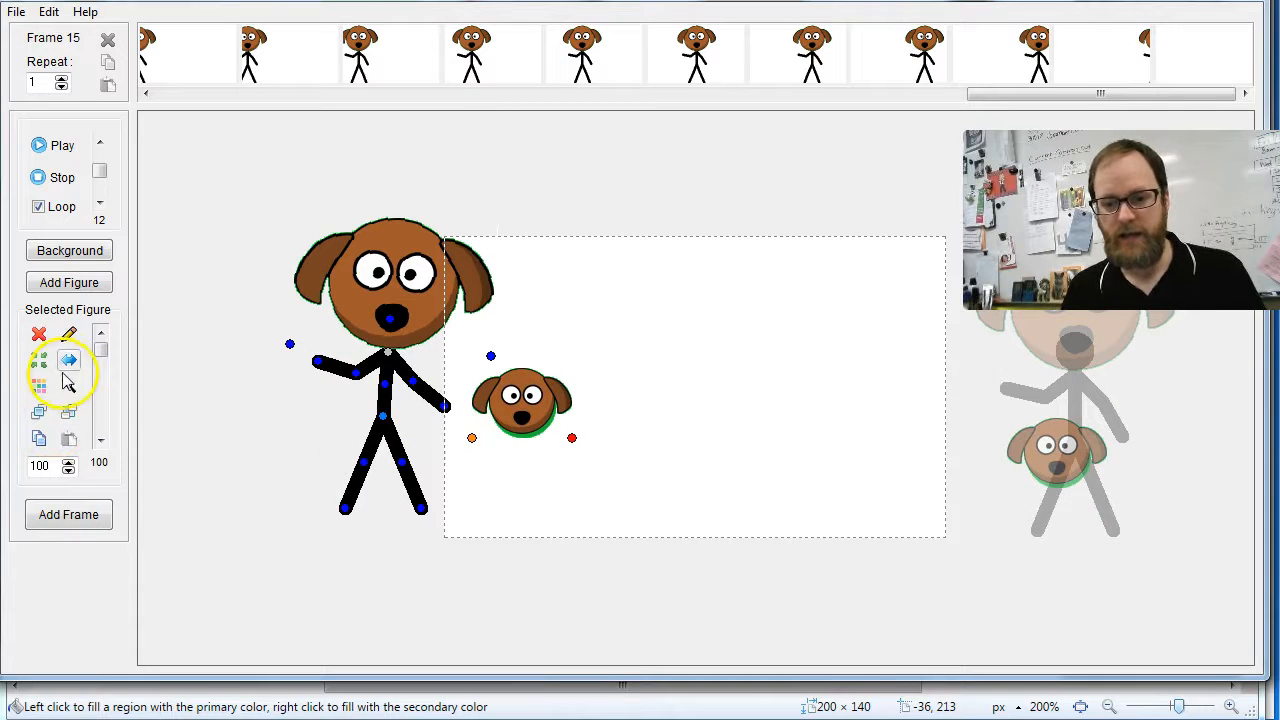
{"action": "left_click", "coordinate": [412, 381]}
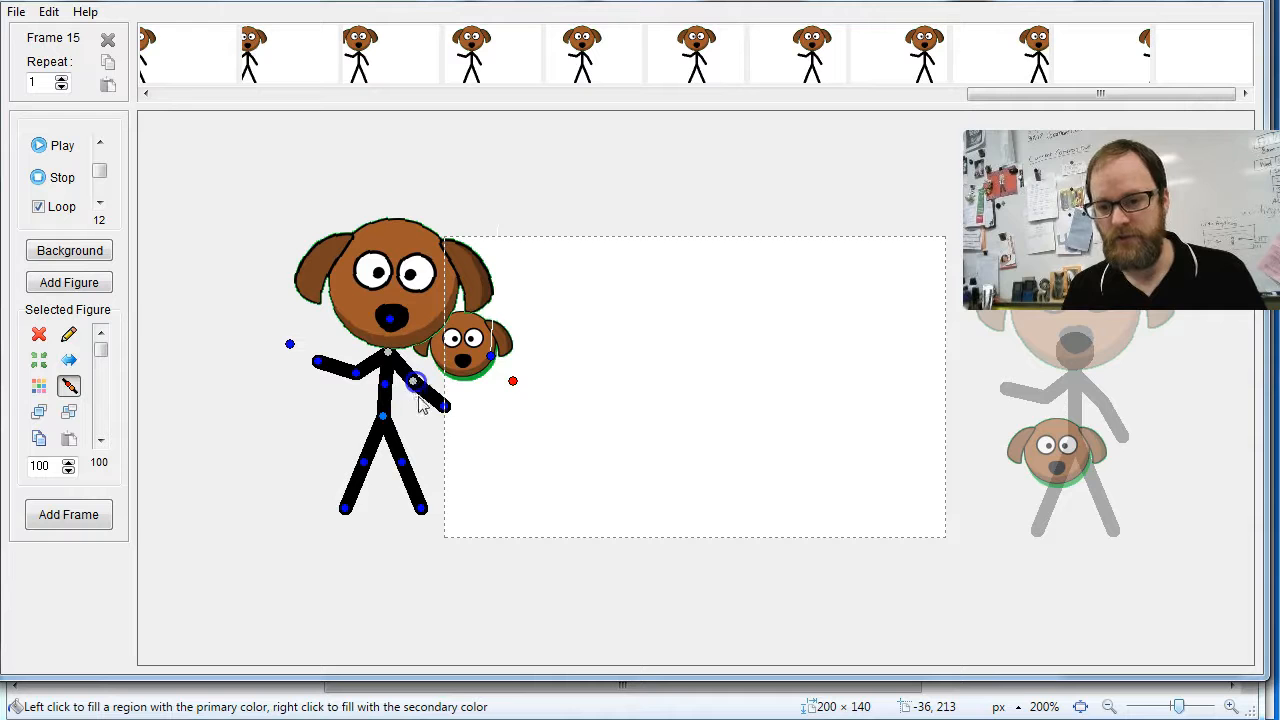
{"action": "left_click_drag", "start_coordinate": [505, 393], "coordinate": [505, 460]}
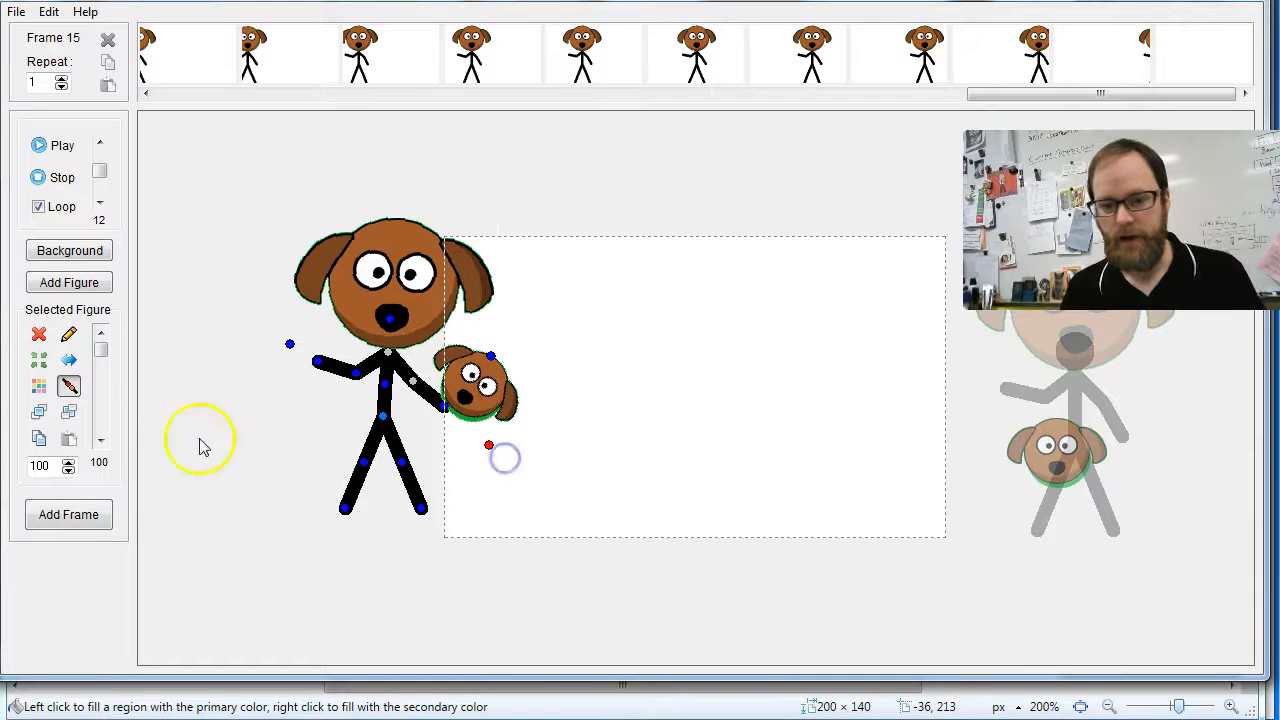
Shift the figure carrying the small dog head rightward across the canvas and past its right edge, adding a frame for each pose
{"action": "left_click", "coordinate": [69, 514]}
{"action": "left_click_drag", "start_coordinate": [385, 417], "coordinate": [448, 420]}
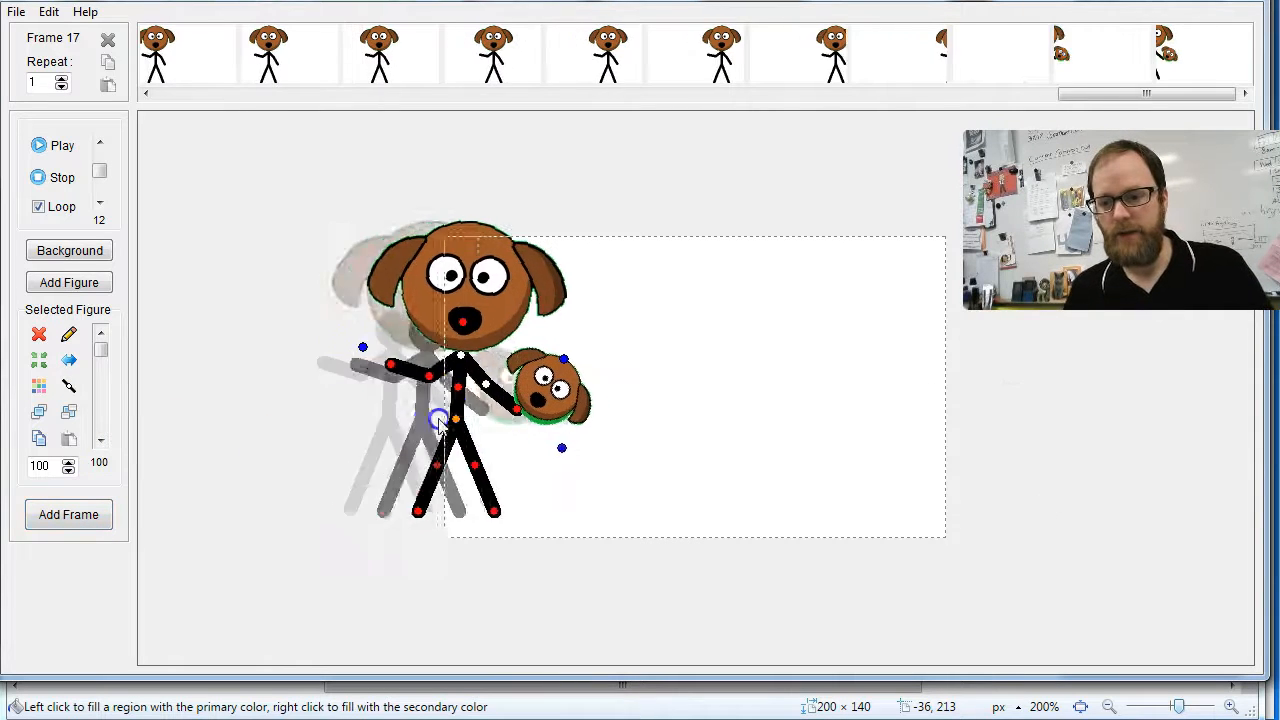
{"action": "left_click", "coordinate": [69, 514]}
{"action": "left_click_drag", "start_coordinate": [608, 421], "coordinate": [694, 421]}
{"action": "left_click", "coordinate": [69, 514]}
{"action": "left_click_drag", "start_coordinate": [850, 422], "coordinate": [990, 424]}
{"action": "left_click", "coordinate": [69, 514]}
{"action": "left_click", "coordinate": [69, 514]}
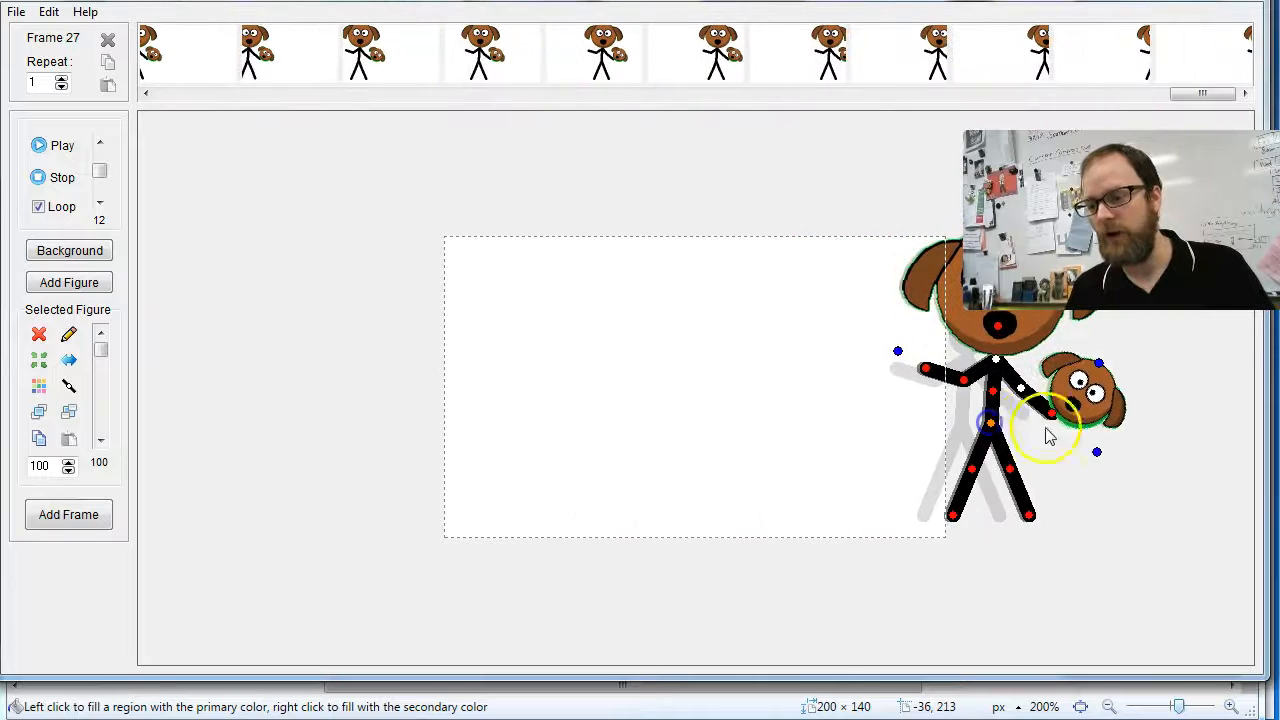
Separate the small dog head from the figure's elbow, place it below the canvas, and play back the whole animation
{"action": "left_click", "coordinate": [1098, 453]}
{"action": "left_click", "coordinate": [71, 386]}
{"action": "left_click_drag", "start_coordinate": [1020, 392], "coordinate": [655, 612]}
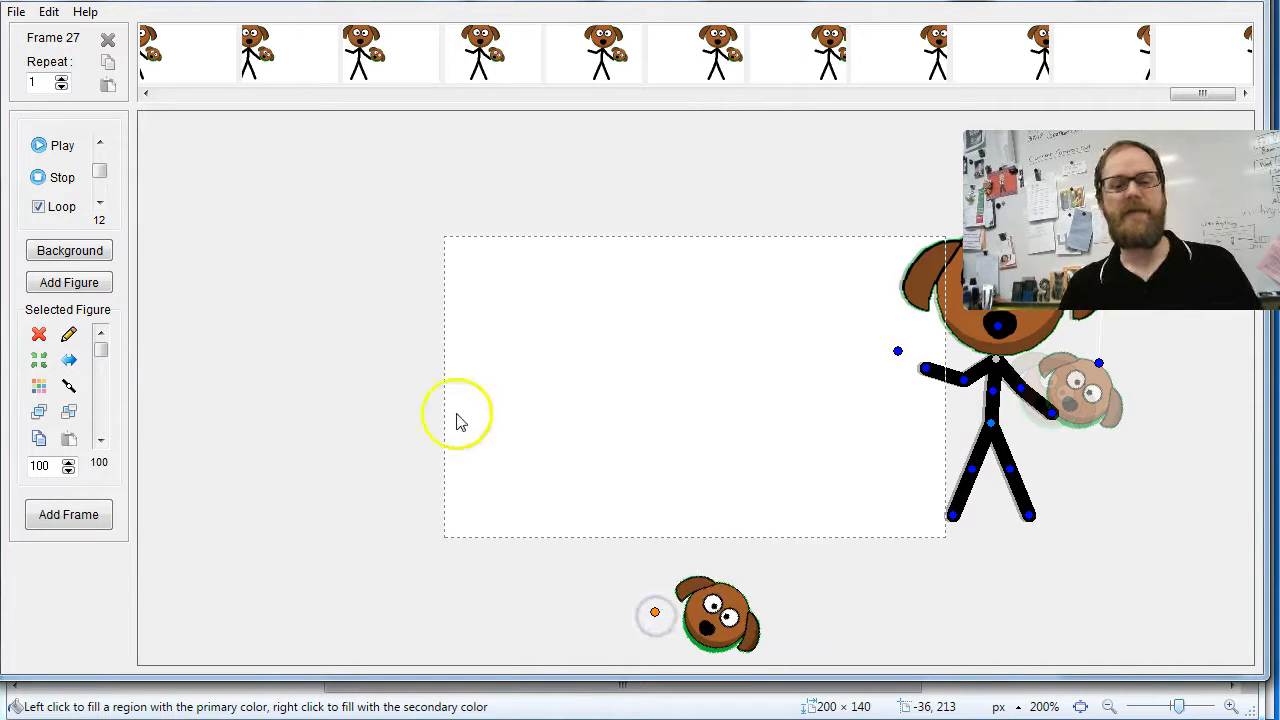
{"action": "left_click", "coordinate": [62, 147]}
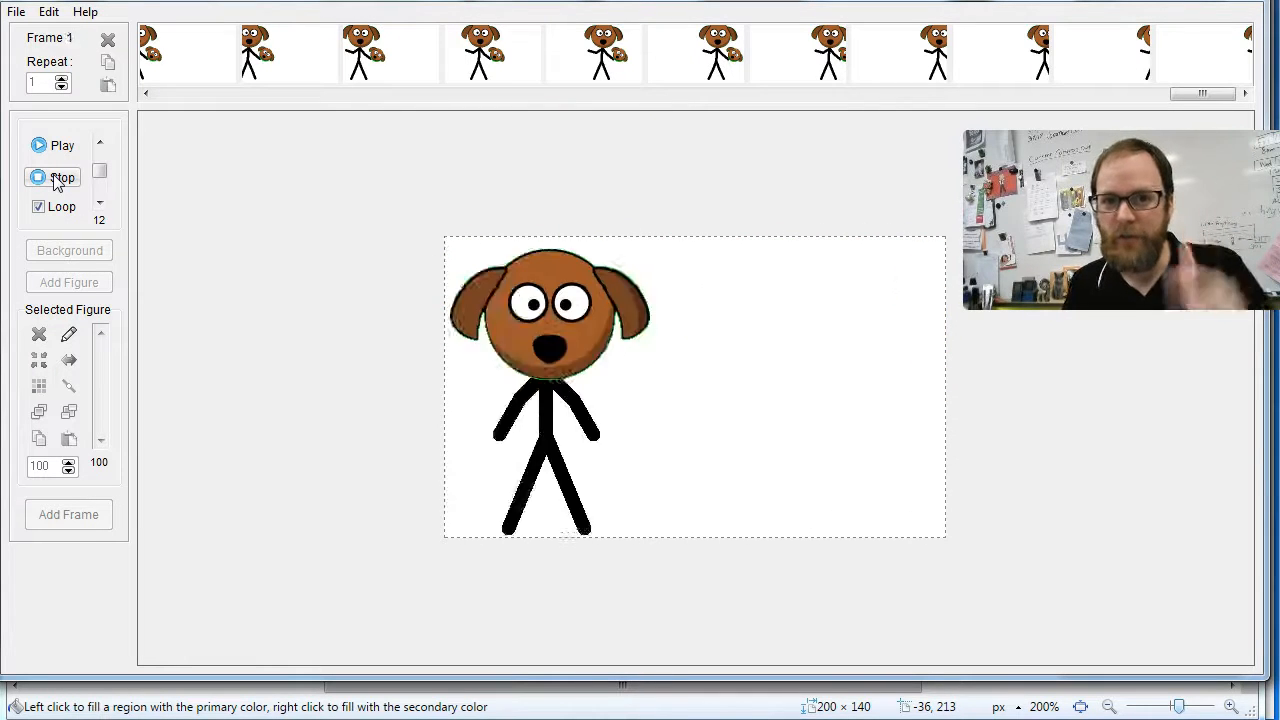
{"action": "left_click", "coordinate": [57, 178]}
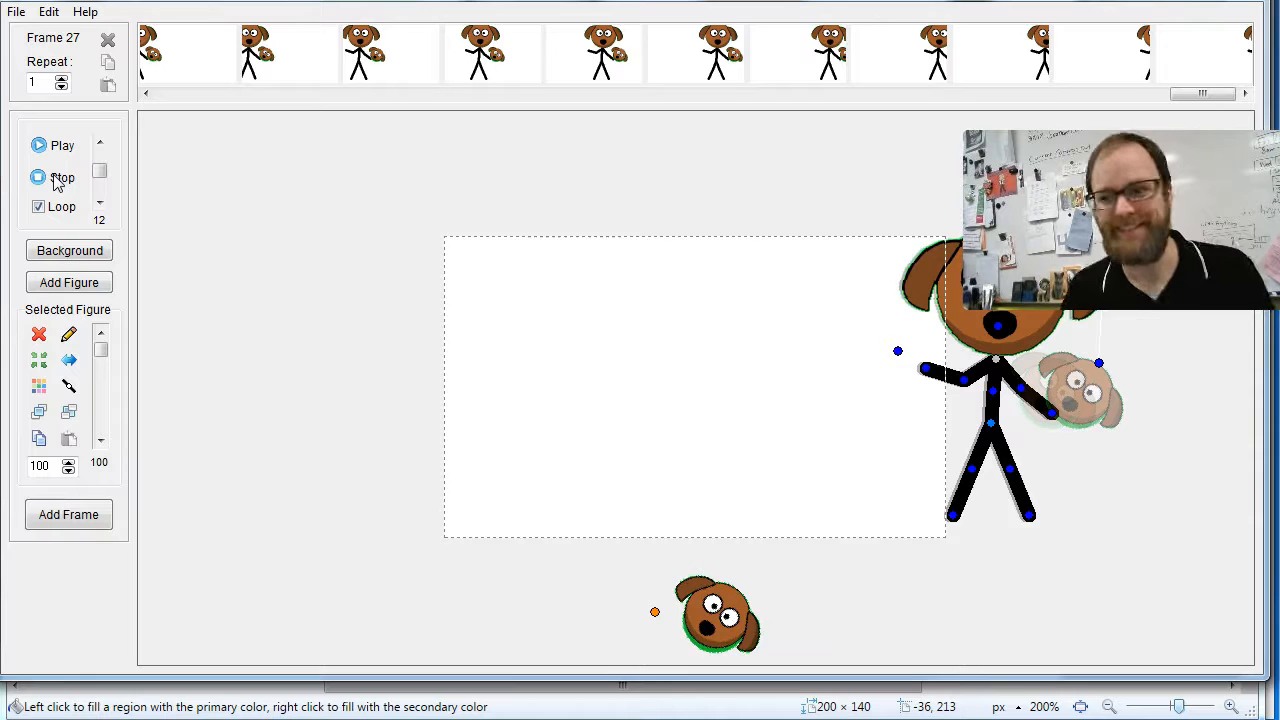